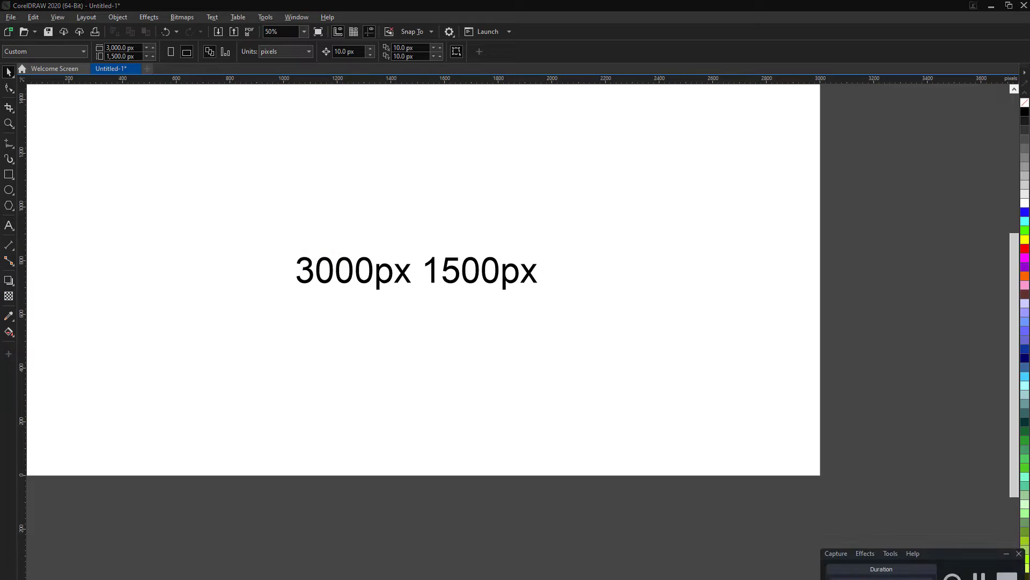
Add a 3000×1500 px rectangle covering the whole page.
scroll(467, 391, down, 1)
scroll(485, 391, up, 1)
drag(504, 400, 382, 310)
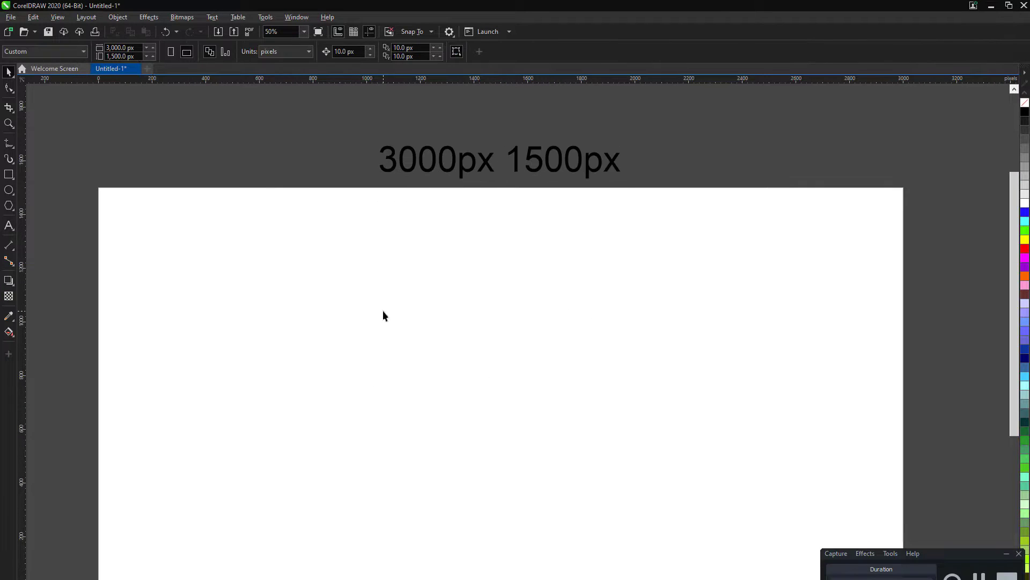
scroll(186, 179, down, 1)
double_click(8, 173)
scroll(420, 104, up, 1)
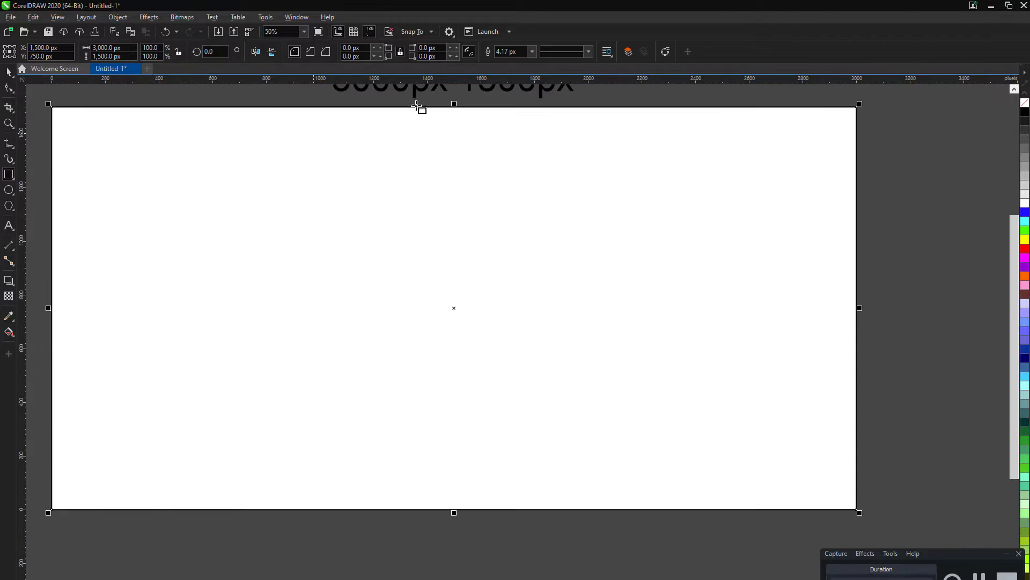
Import the road photo and enlarge it across the page.
click(20, 293)
click(218, 32)
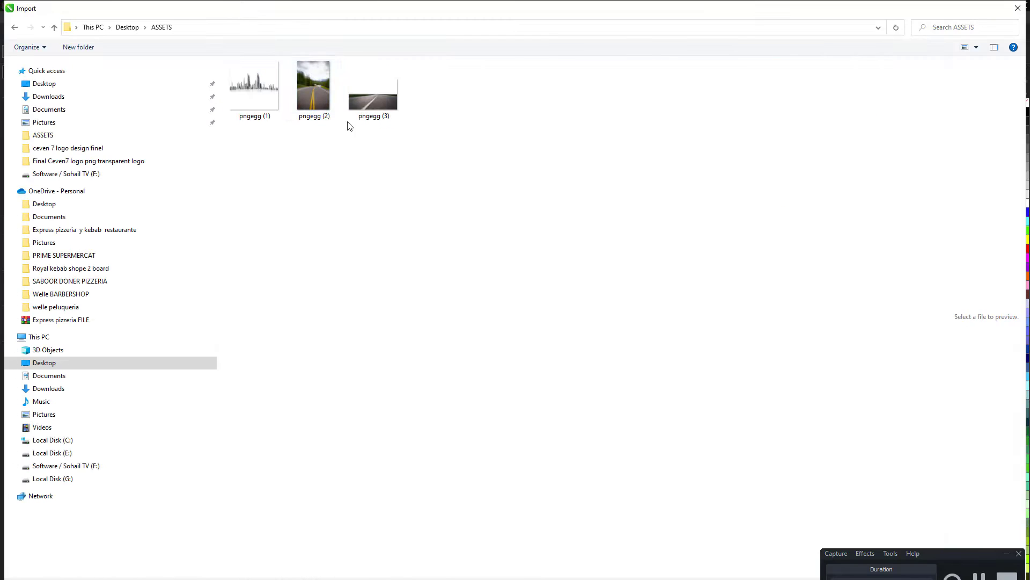
key(Return)
scroll(723, 368, down, 1)
drag(670, 364, 773, 408)
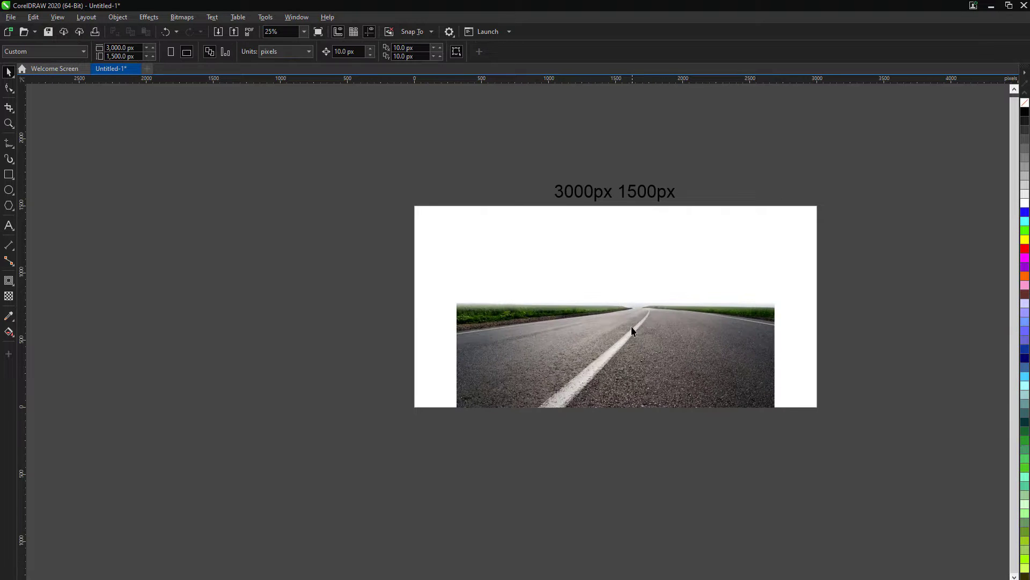
drag(615, 354, 405, 343)
Tone down the road photo with Hue/Saturation and crop its top edge down.
click(149, 17)
mouse_move(160, 58)
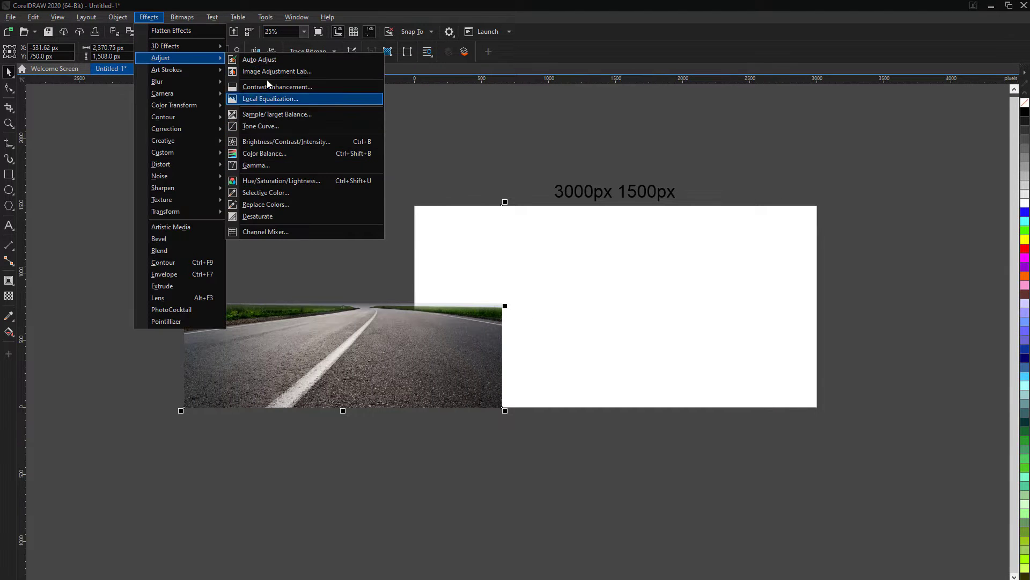
key(ctrl+shift+u)
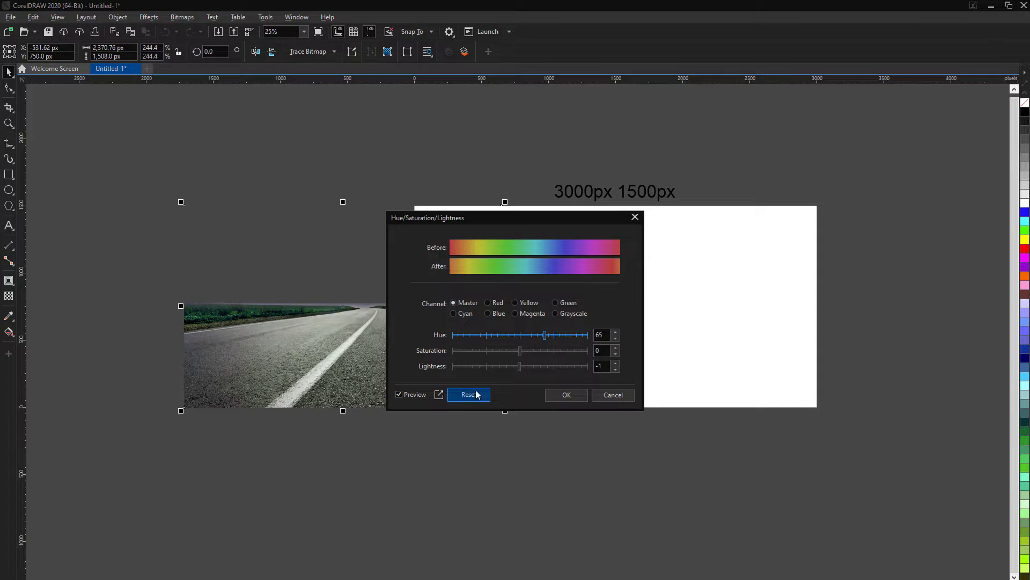
key(Return)
key(F10)
drag(419, 214, 419, 274)
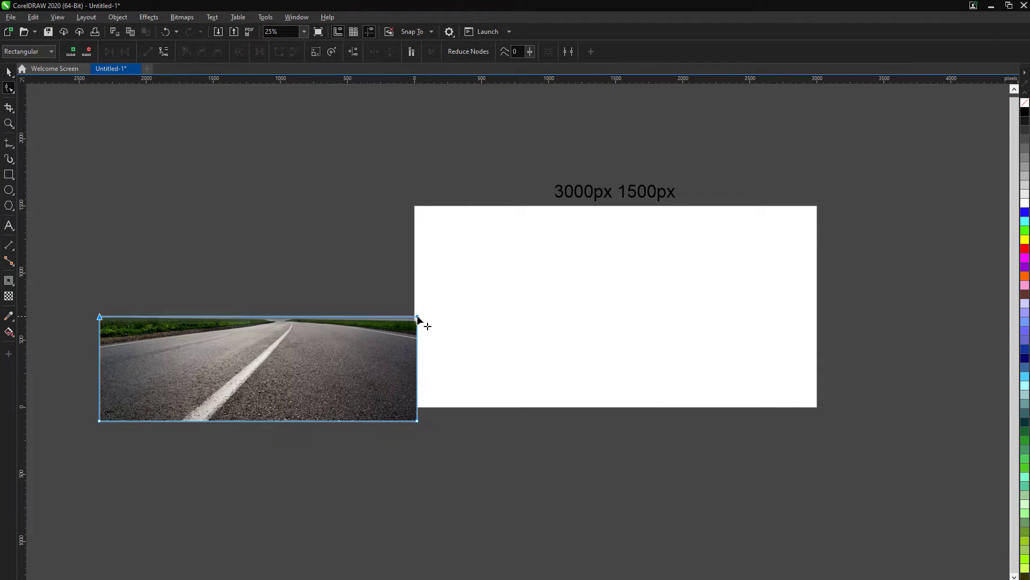
PowerClip the road photo inside the rectangle and fit it to the frame.
right_click(245, 300)
click(279, 317)
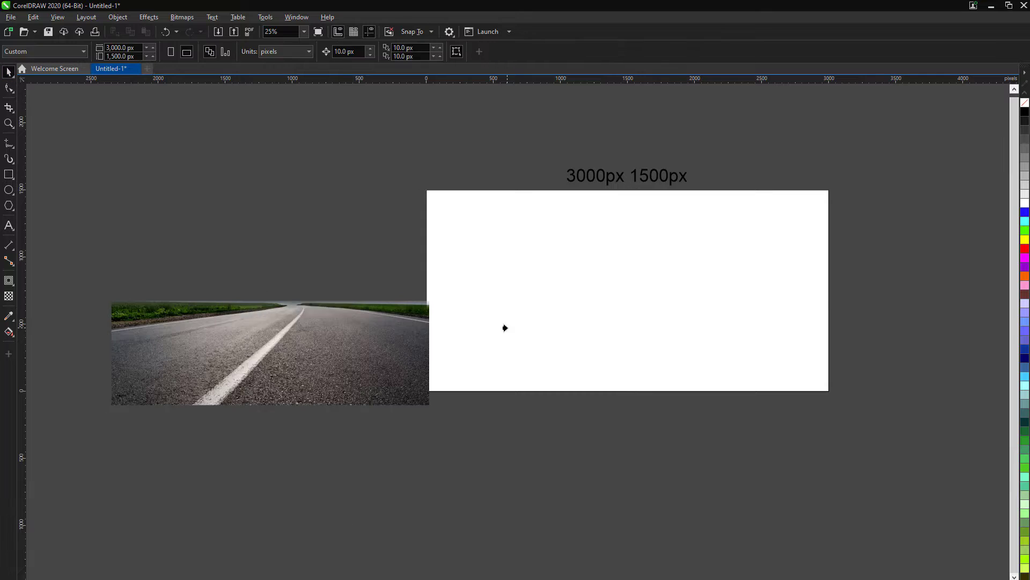
key(p)
drag(617, 325, 658, 341)
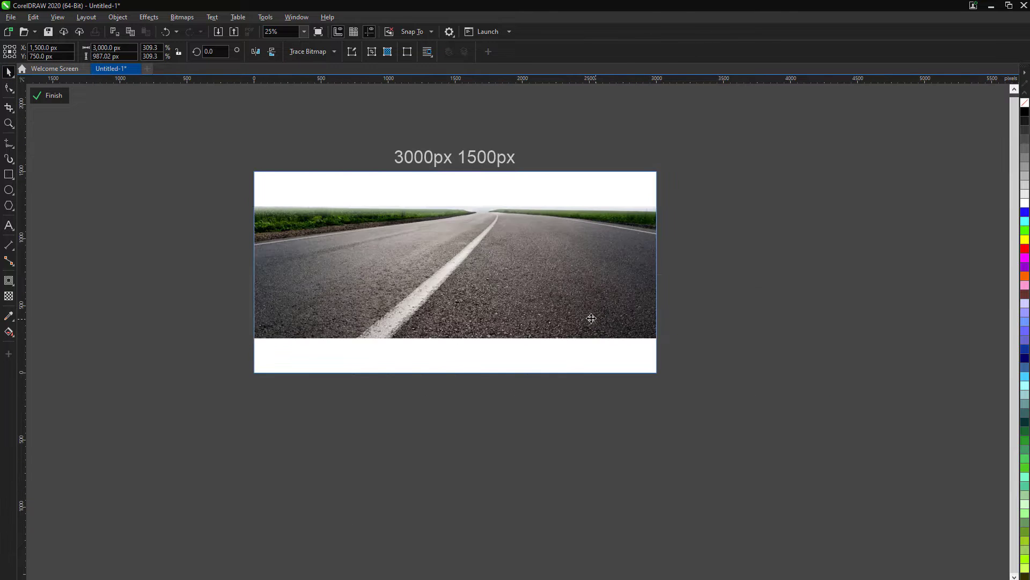
drag(659, 271, 492, 281)
drag(494, 342, 545, 364)
drag(492, 317, 487, 329)
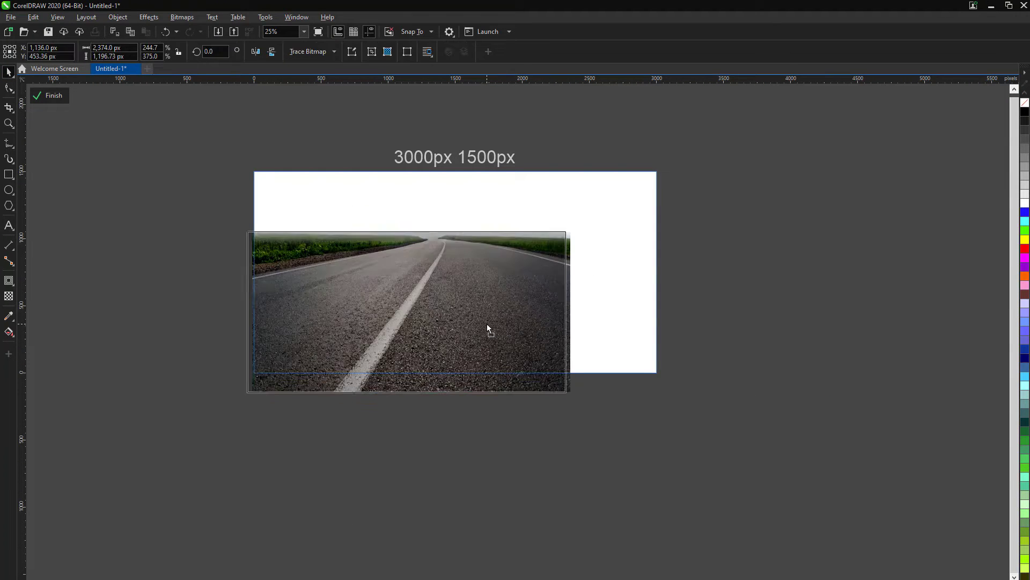
click(49, 97)
click(218, 32)
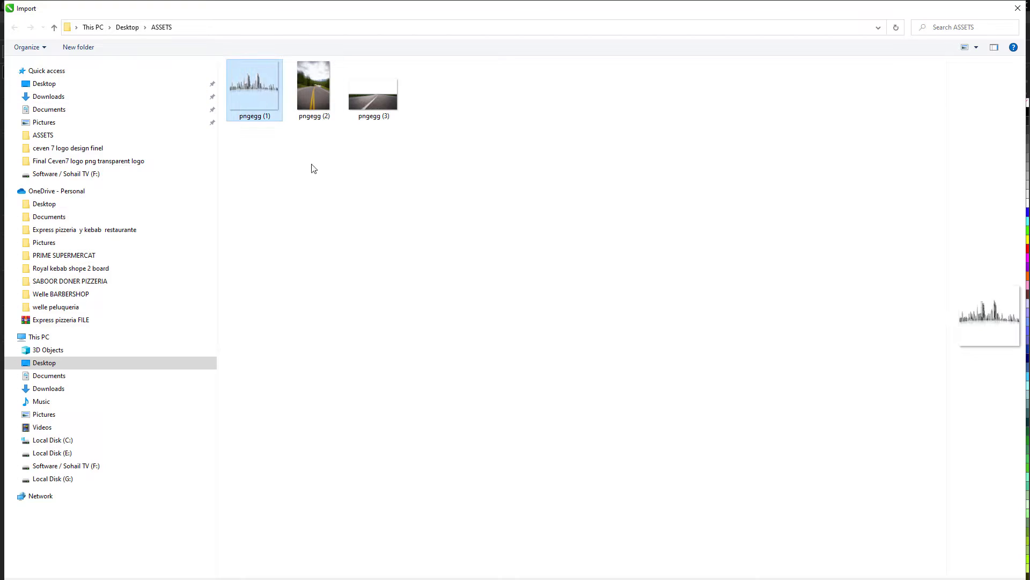
Import the pngegg (1) skyline and stretch it wide and flat over the road's horizon.
double_click(255, 86)
drag(212, 264, 443, 494)
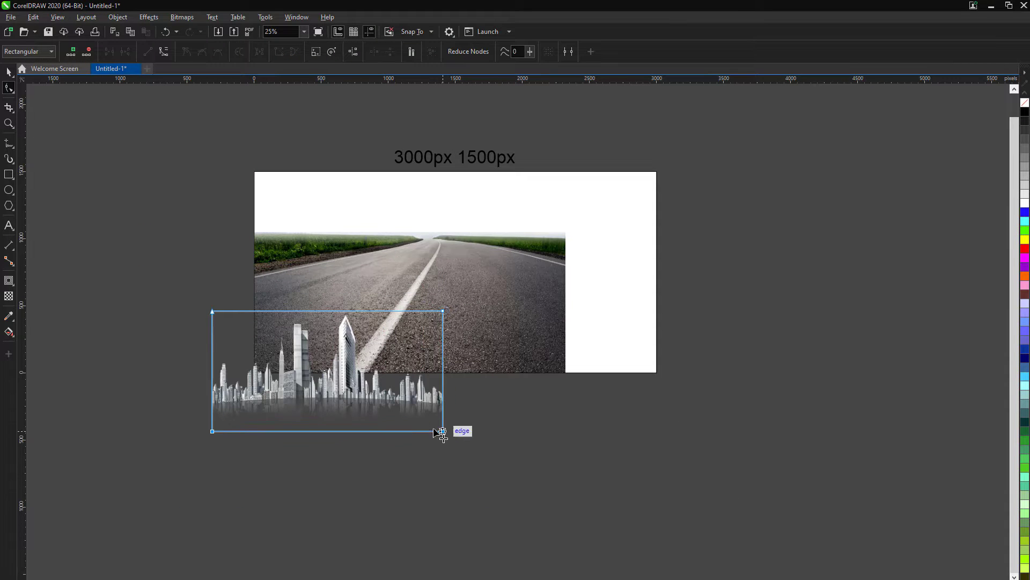
key(space)
mouse_move(441, 317)
mouse_down()
mouse_move(449, 136)
mouse_move(387, 148)
mouse_up()
scroll(334, 189, up, 2)
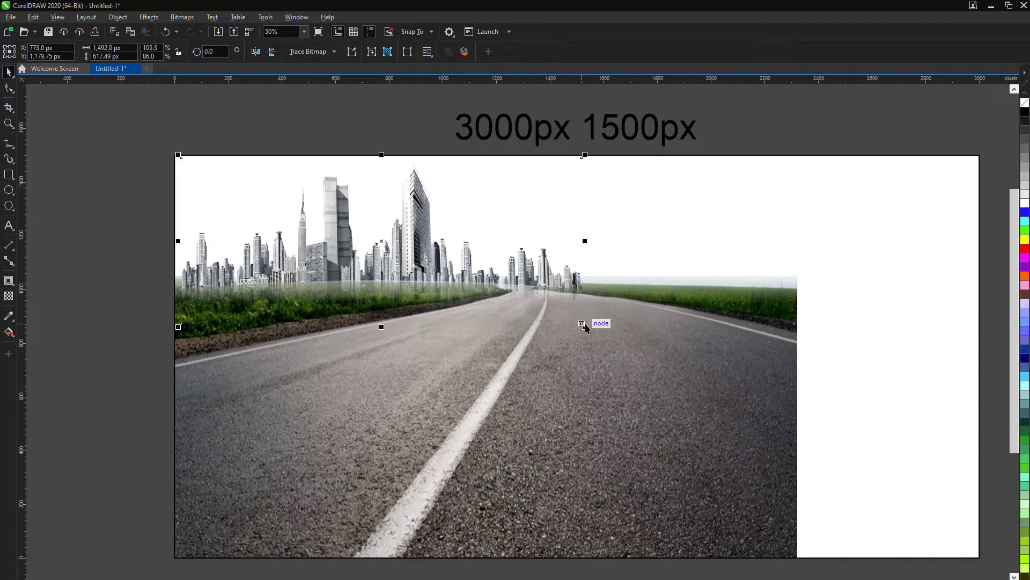
drag(207, 231, 172, 241)
Mirror the skyline horizontally, rotate it 180 degrees and enlarge it to extend right.
click(284, 263)
key(Escape)
scroll(268, 274, down, 2)
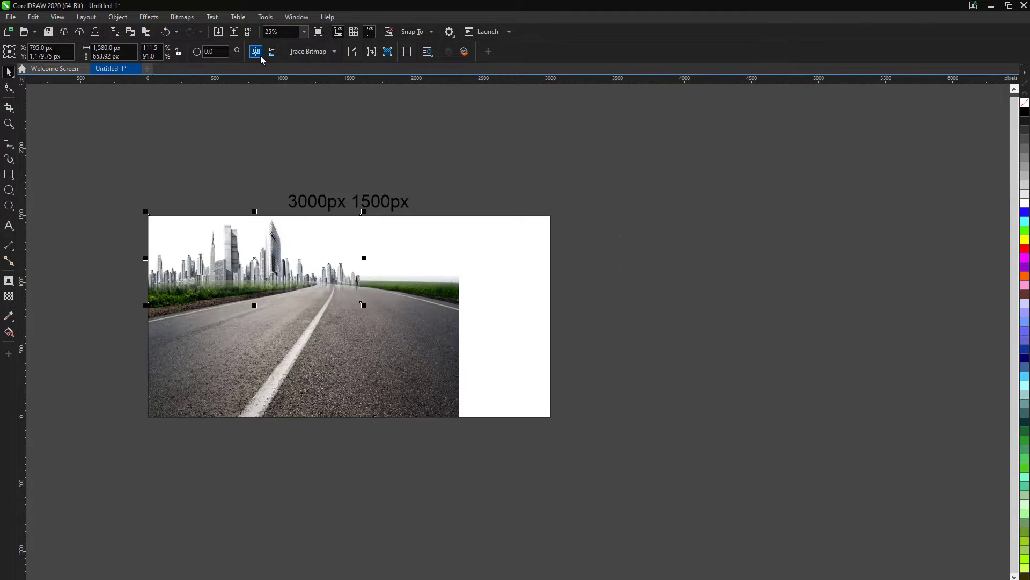
click(260, 56)
scroll(311, 247, up, 2)
mouse_move(600, 330)
mouse_down()
mouse_move(691, 349)
mouse_move(606, 348)
mouse_up()
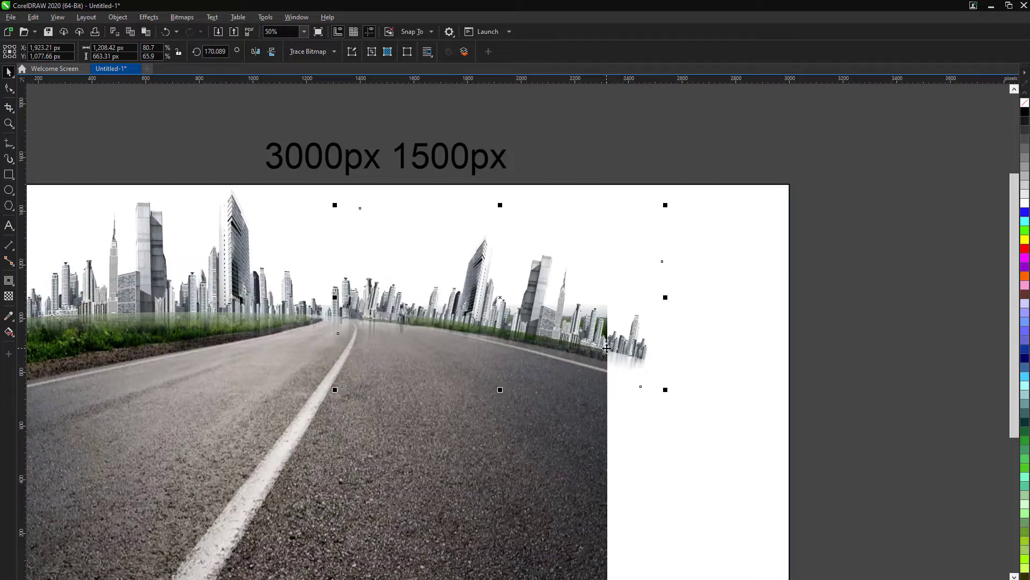
mouse_move(665, 389)
mouse_down()
mouse_move(662, 333)
mouse_move(712, 393)
mouse_up()
drag(508, 336, 610, 307)
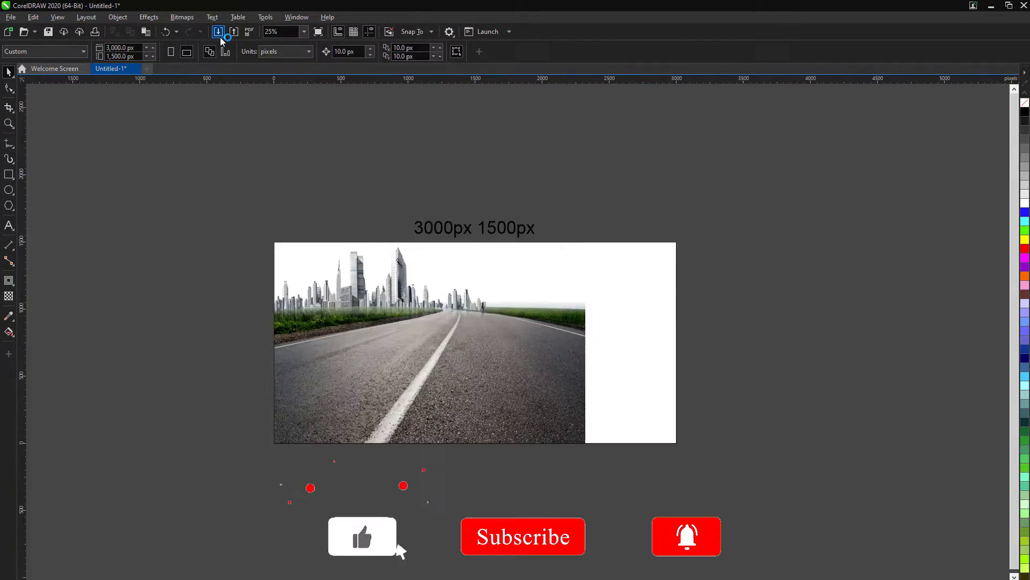
Import the pngegg (2) blue skyline, fade its base with a linear transparency, and move it right.
click(217, 31)
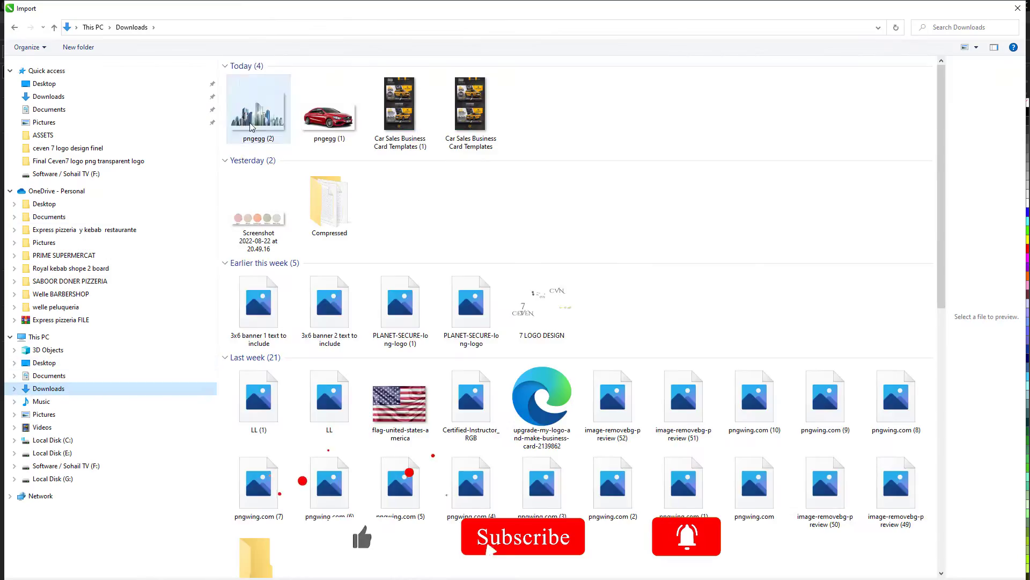
scroll(376, 322, up, 2)
click(12, 91)
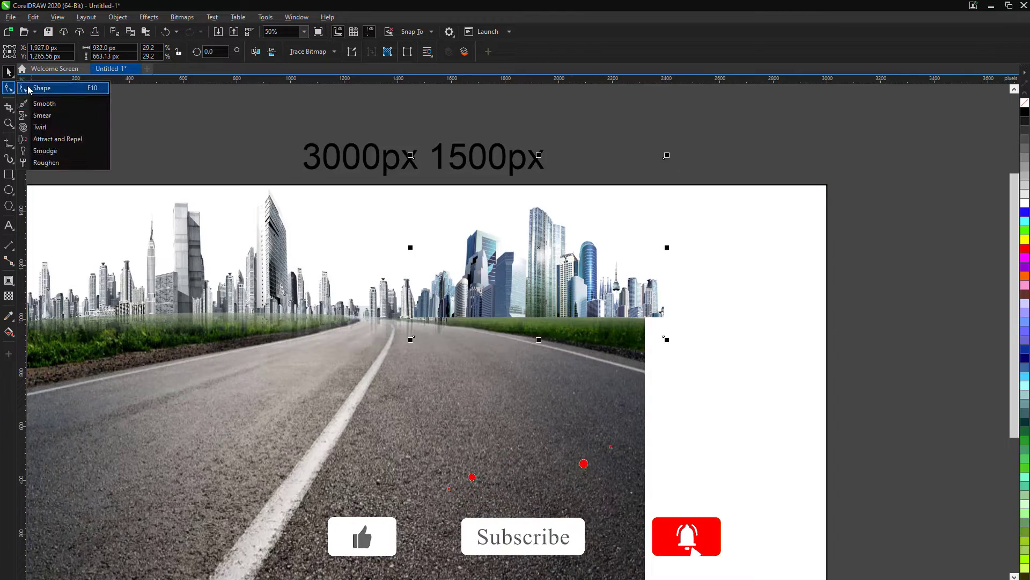
drag(414, 157, 653, 368)
scroll(520, 318, up, 3)
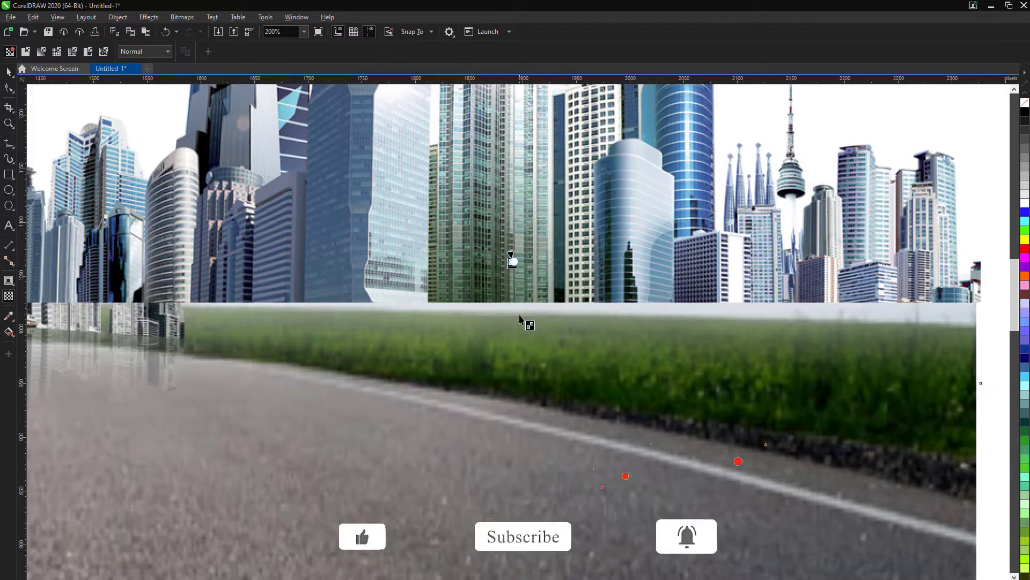
drag(520, 317, 528, 294)
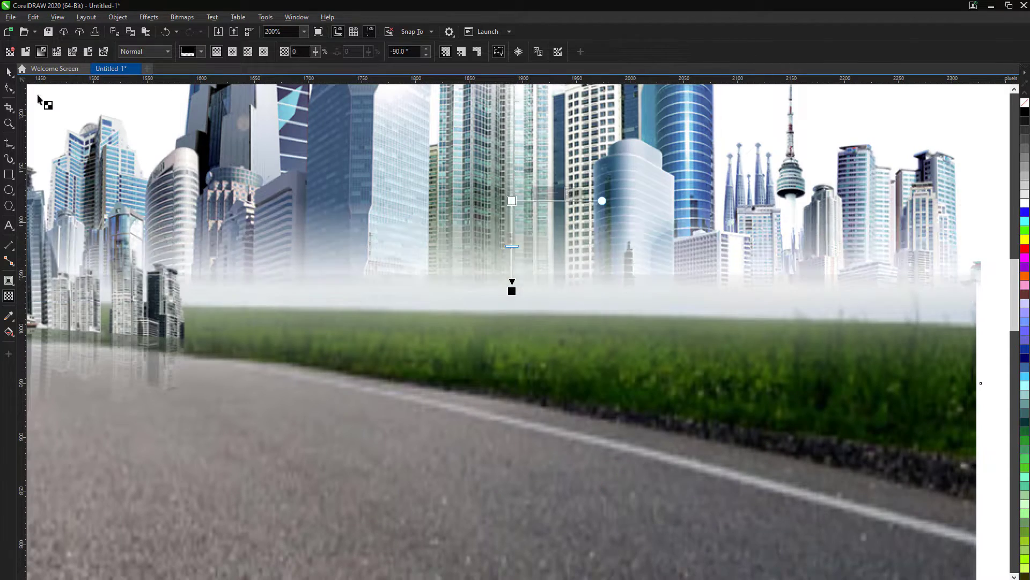
key(space)
scroll(509, 395, down, 3)
drag(517, 405, 493, 405)
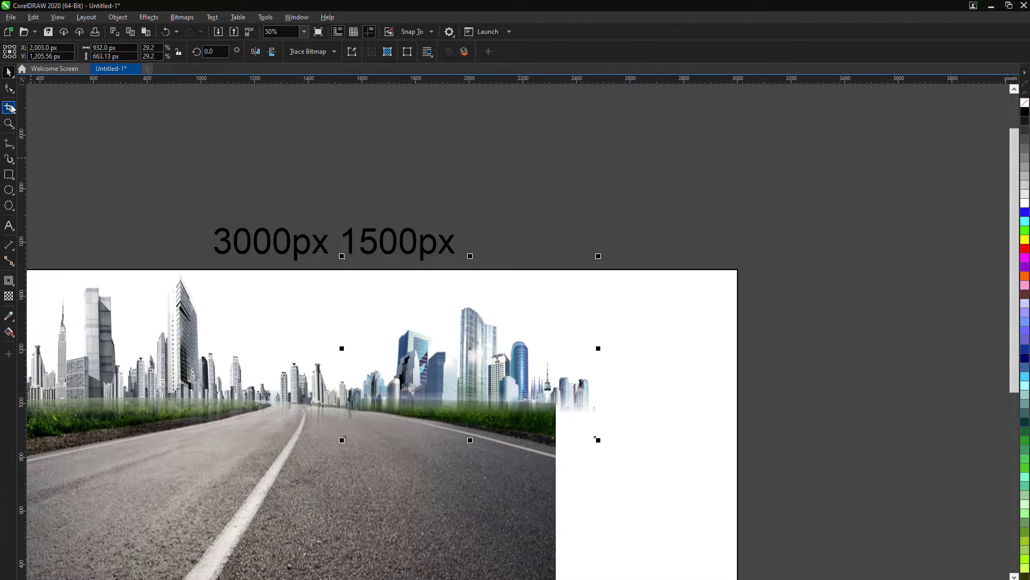
scroll(518, 245, down, 2)
Edit the clipped road photo to fade its top edge into the skylines.
scroll(306, 341, up, 2)
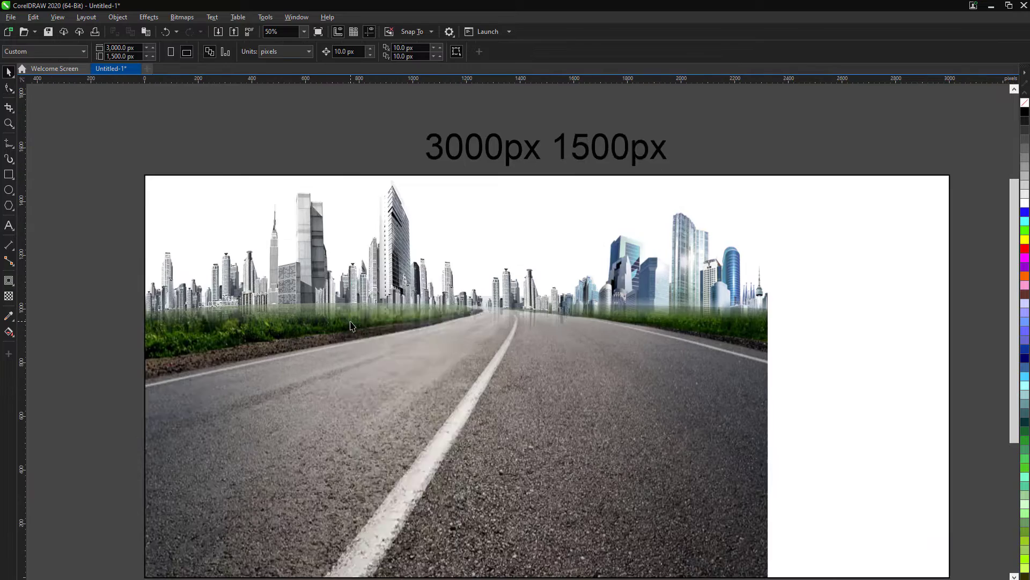
right_click(420, 141)
click(461, 186)
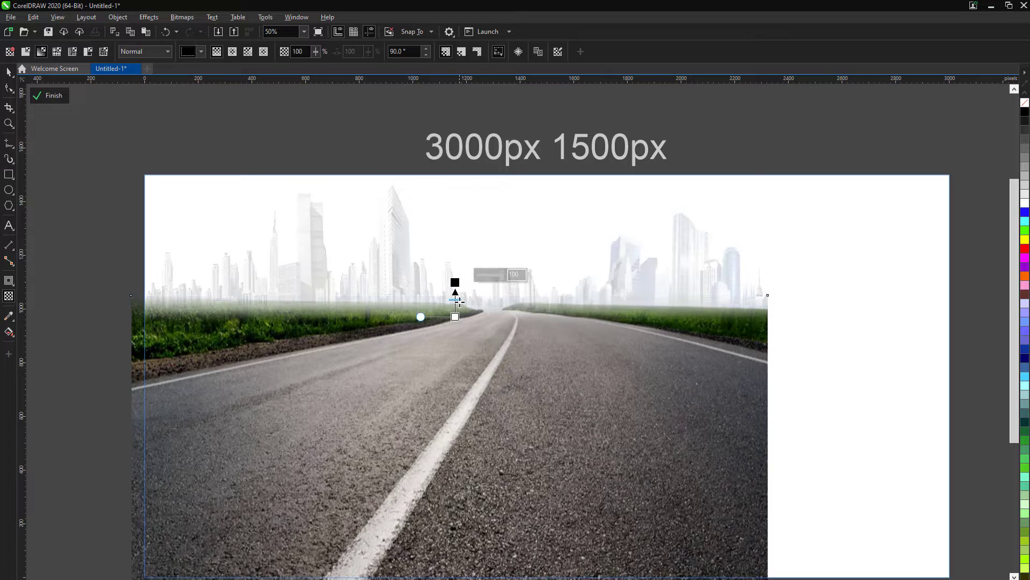
click(49, 95)
right_click(176, 446)
click(50, 95)
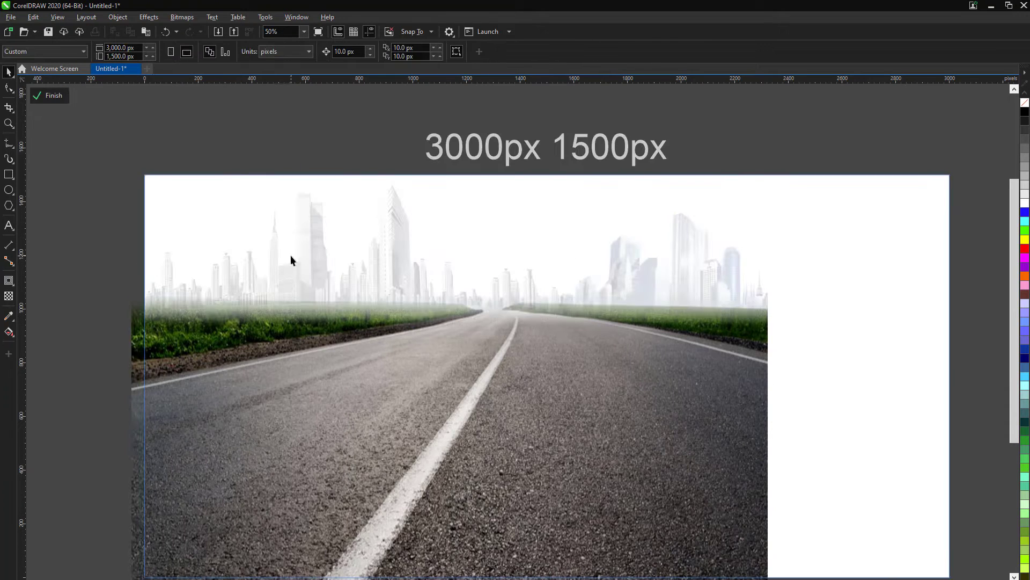
right_click(322, 330)
click(49, 95)
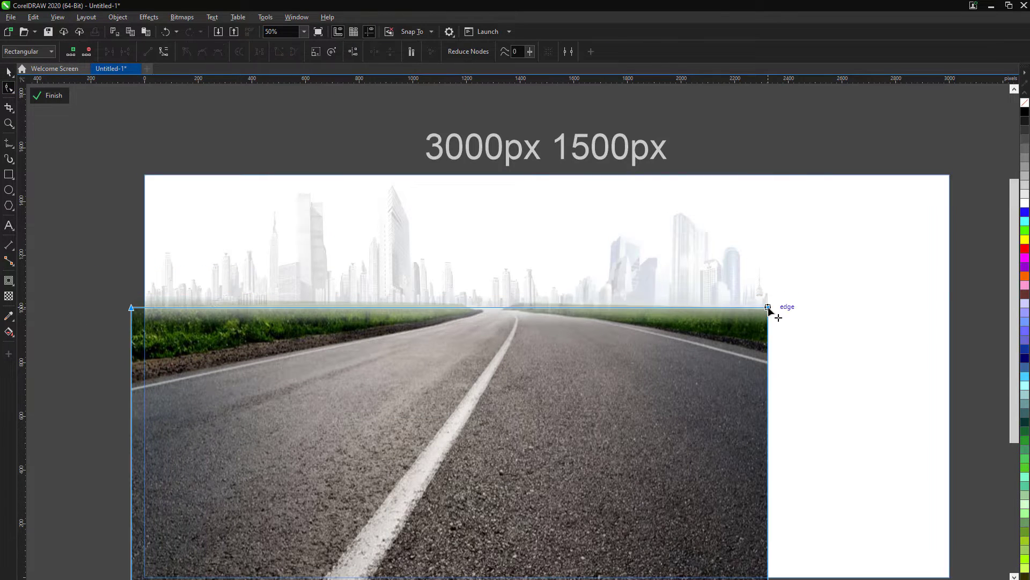
click(50, 95)
click(122, 271)
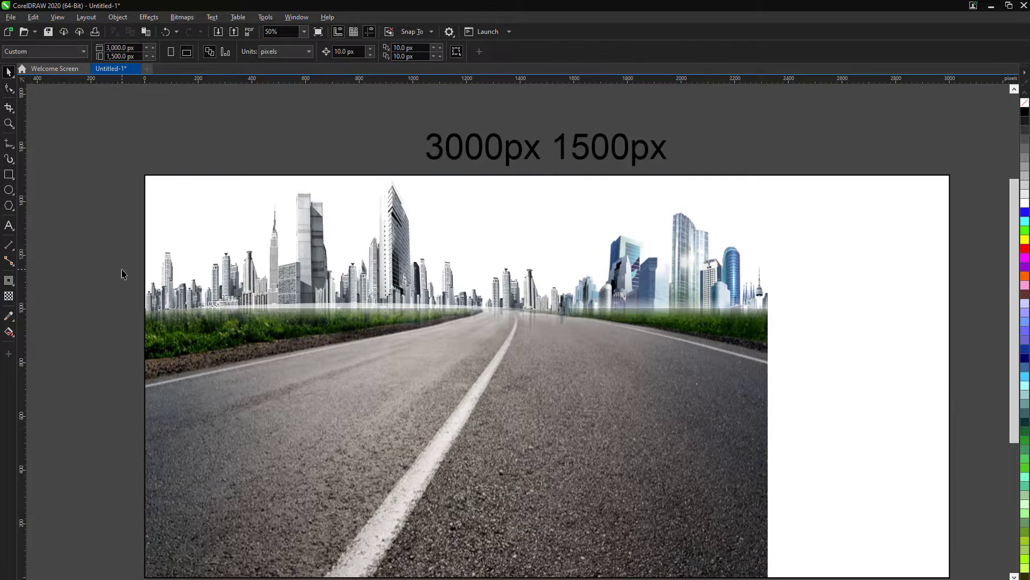
Darken the road photo with a Tone Curve adjustment, then import the red car picture.
scroll(365, 293, down, 2)
click(472, 357)
right_click(354, 368)
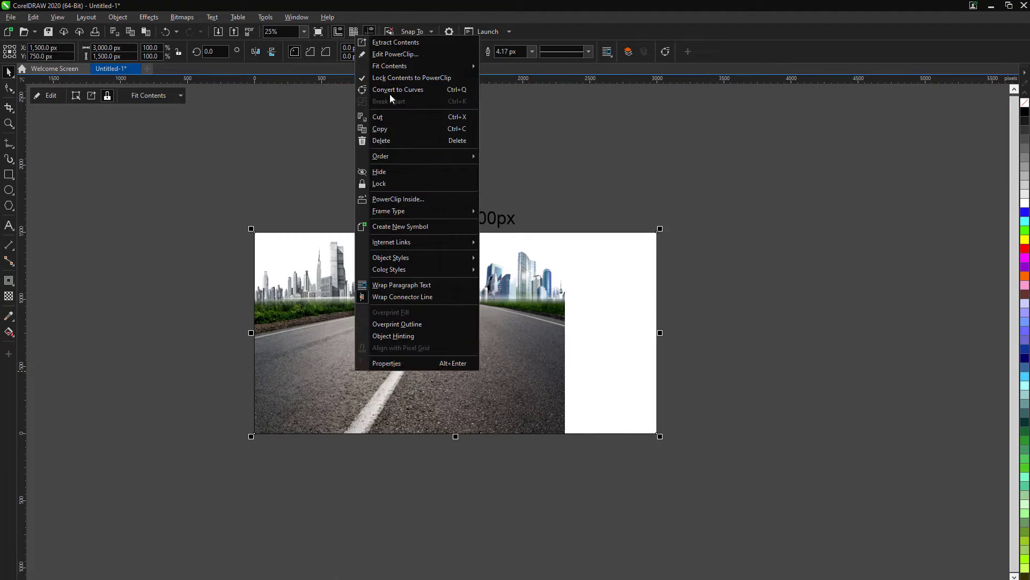
click(376, 38)
click(149, 16)
click(252, 105)
drag(403, 151, 574, 151)
click(544, 309)
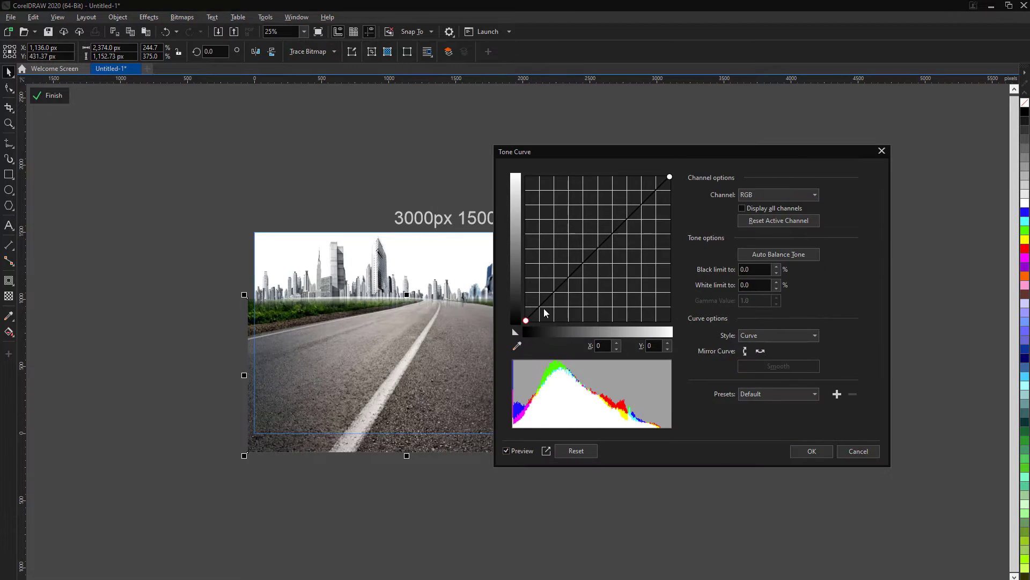
click(606, 225)
click(812, 451)
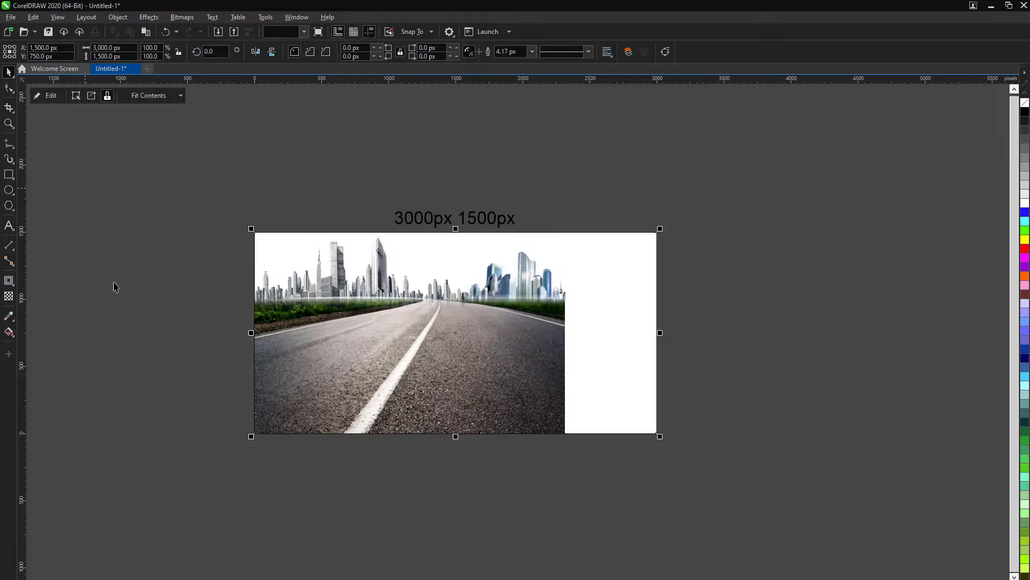
click(53, 95)
key(ctrl+i)
double_click(258, 115)
Place the red car on the road and take it out of the frame.
drag(281, 294, 582, 442)
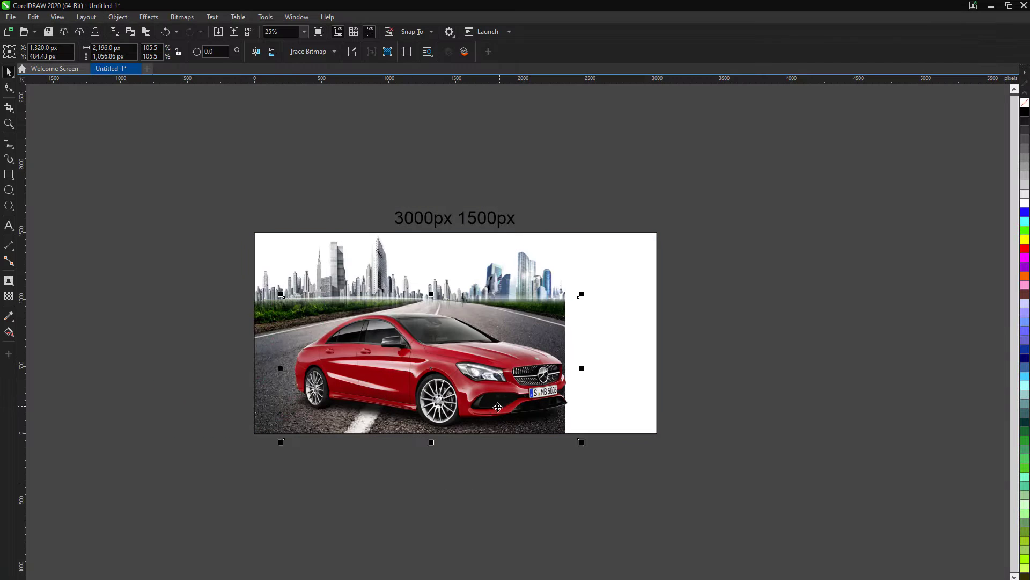
click(465, 374)
click(92, 95)
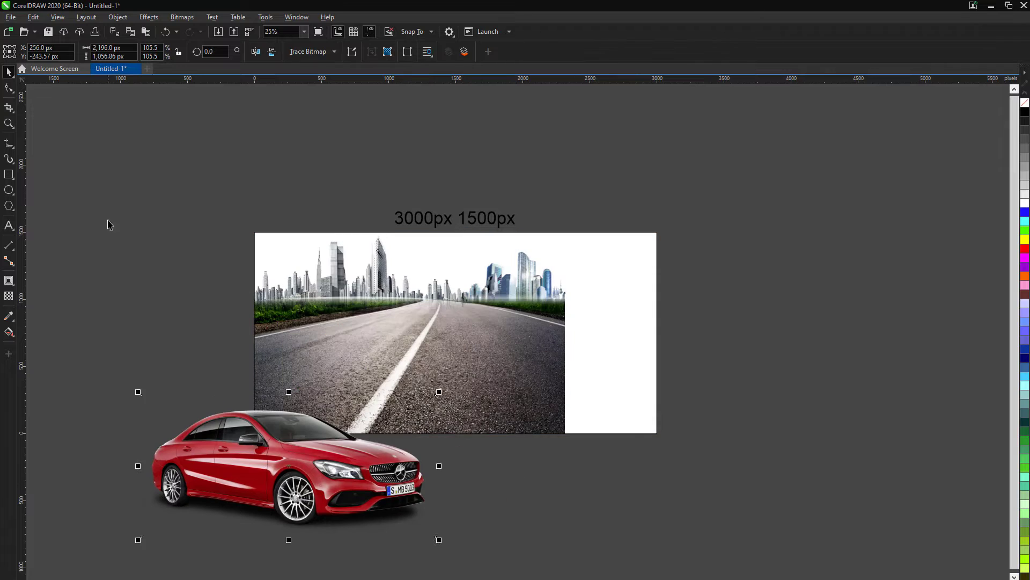
Position a circle and a wide ellipse on the right and Smart Fill their overlaps with the page.
drag(824, 420, 585, 420)
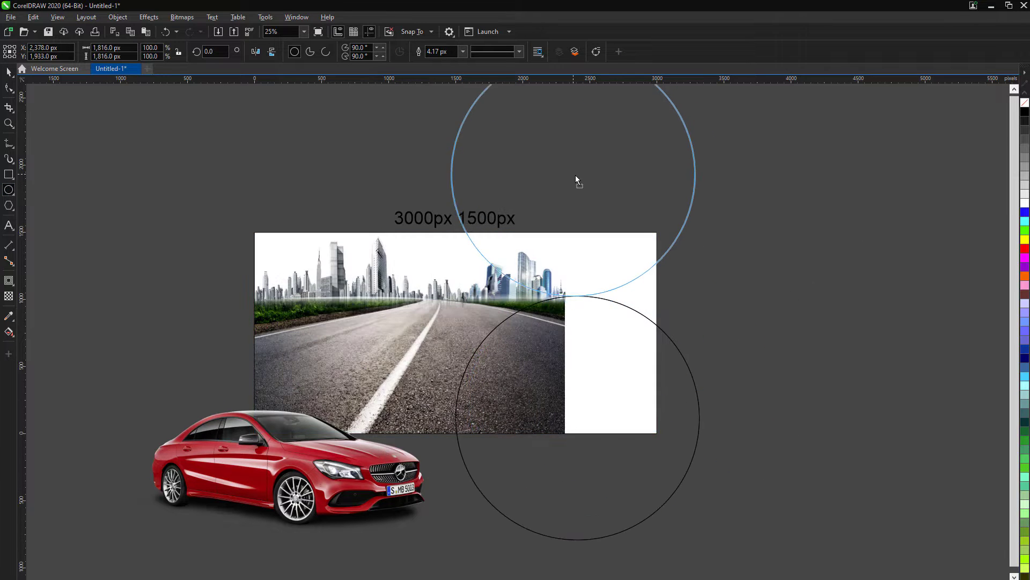
drag(577, 179, 628, 262)
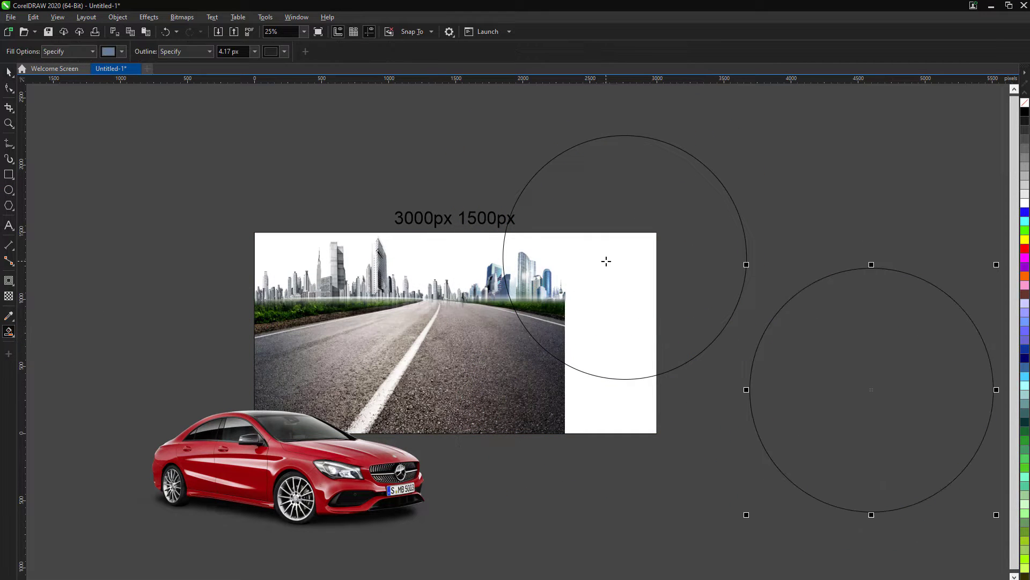
click(606, 261)
drag(788, 470, 778, 471)
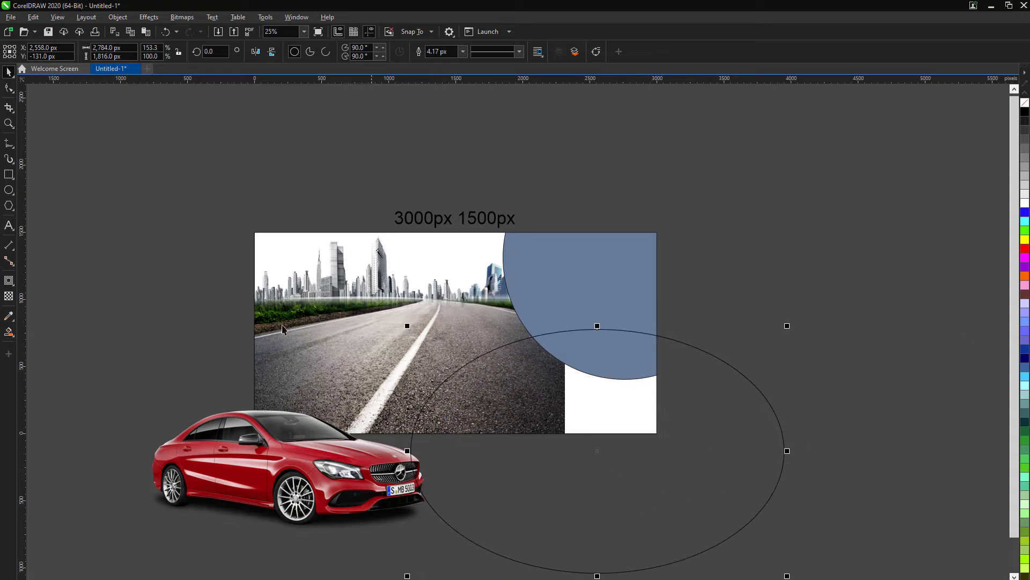
key(space)
click(523, 424)
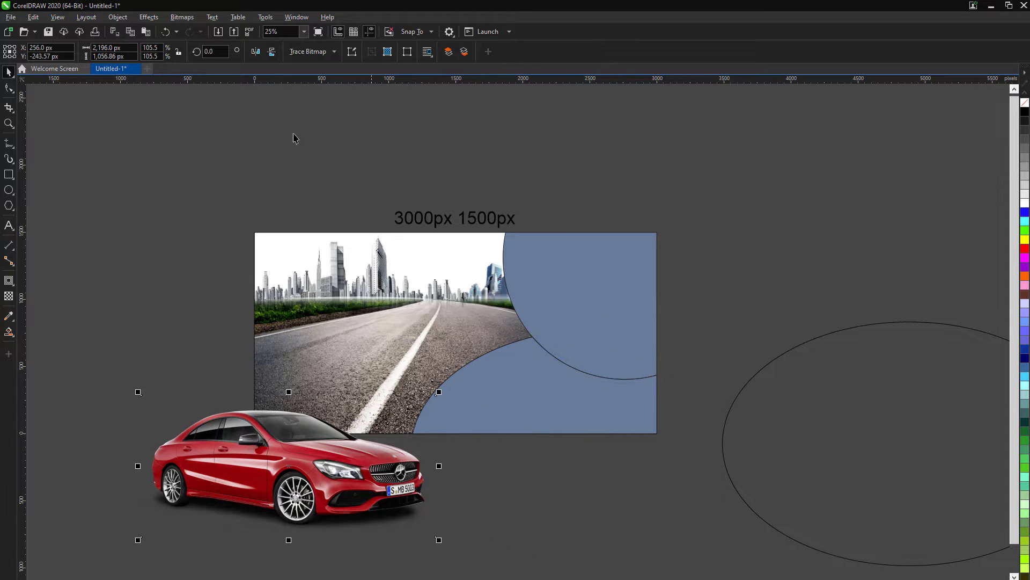
Move the flipped red car to the page's bottom-left corner.
click(255, 52)
drag(289, 466, 395, 353)
scroll(557, 370, up, 2)
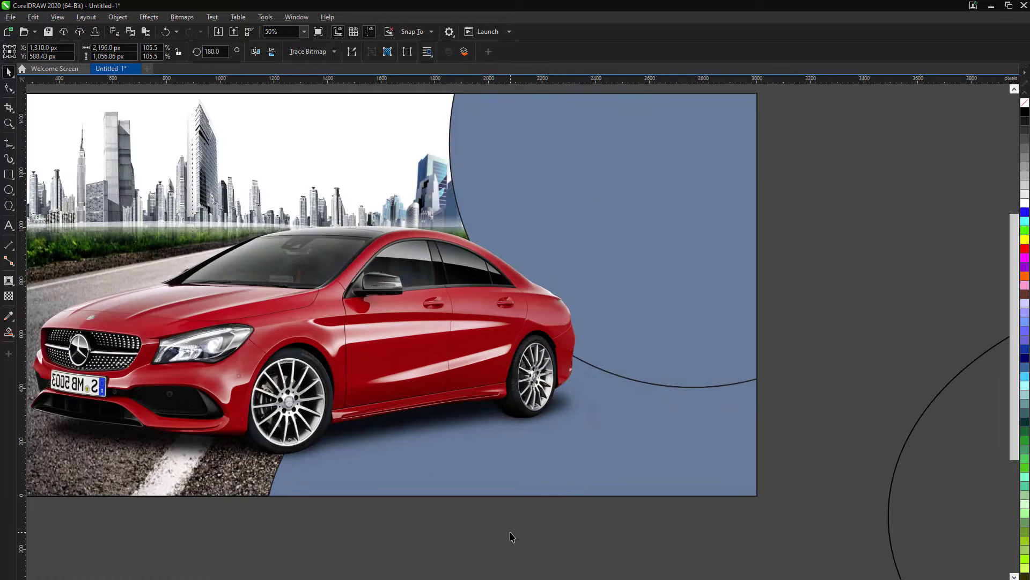
key(ctrl+s)
Save the drawing to the Desktop as 'banner design'.
click(44, 83)
click(166, 519)
text(banner dd)
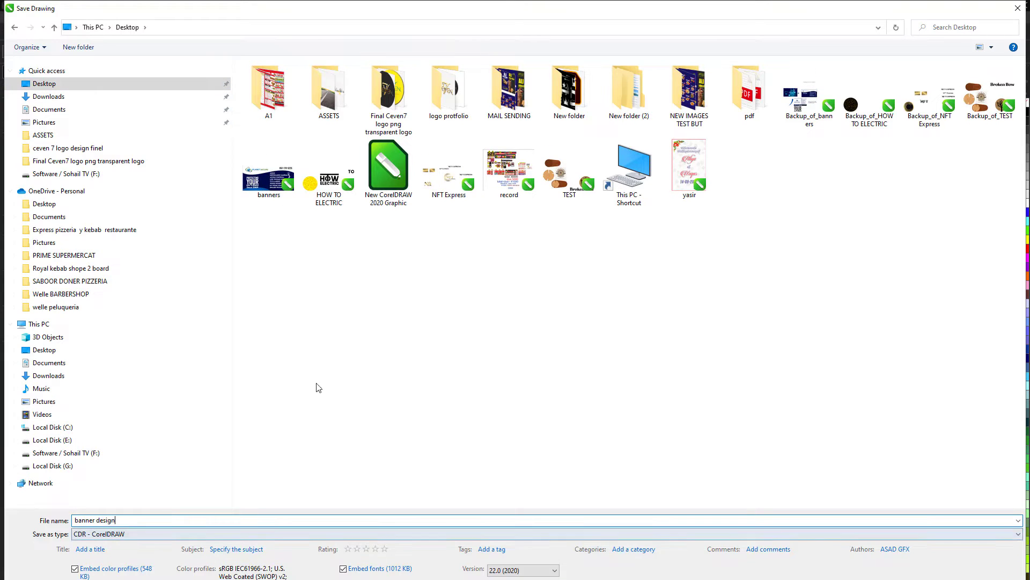
key(Return)
Fill the curved shape with an elliptical fountain gradient sampled from the car's red.
key(F11)
click(434, 372)
click(514, 530)
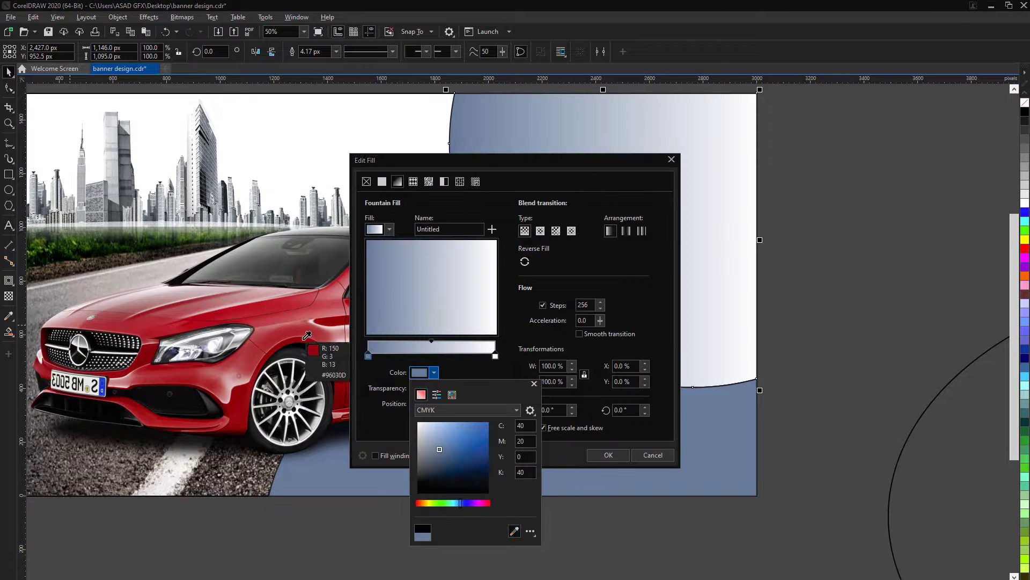
click(304, 343)
click(495, 356)
click(433, 372)
click(302, 343)
click(541, 231)
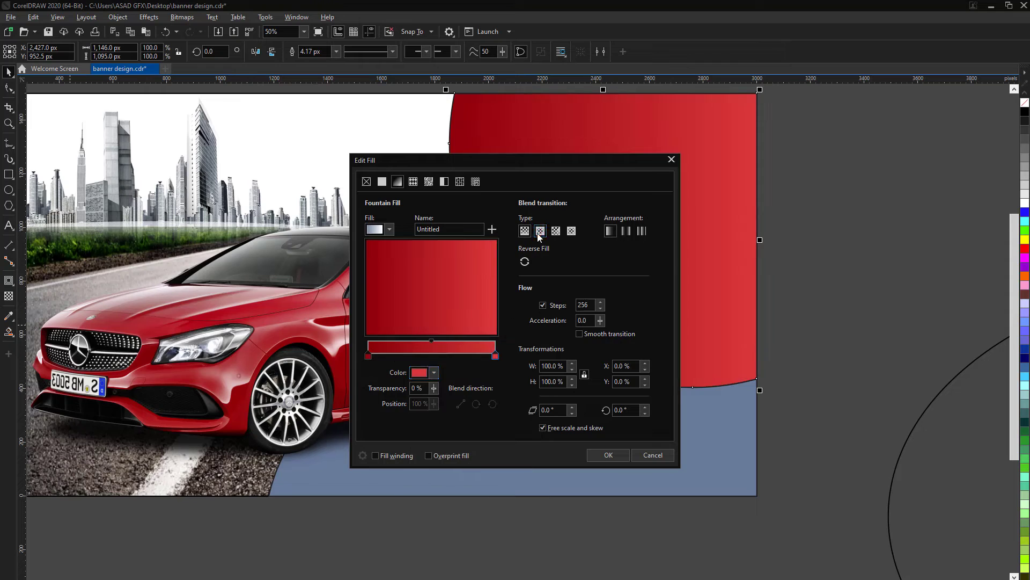
drag(509, 159, 693, 270)
key(Return)
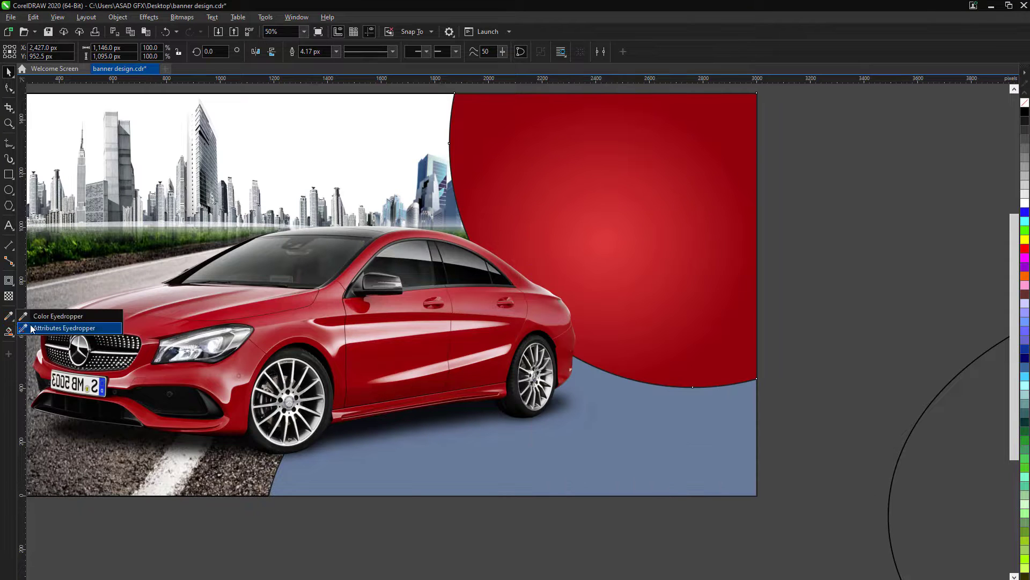
Copy the red fill with the Attributes Eyedropper and nudge the city skyline left and down.
click(31, 328)
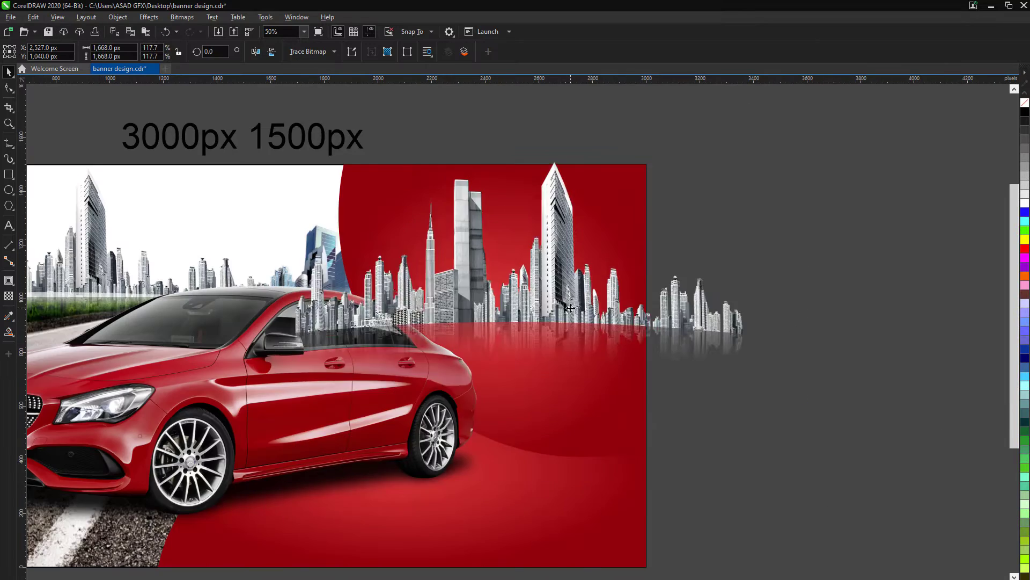
drag(570, 308, 556, 323)
click(146, 50)
Tint the skyline red with a blend mode and PowerClip it inside the red circle.
click(142, 195)
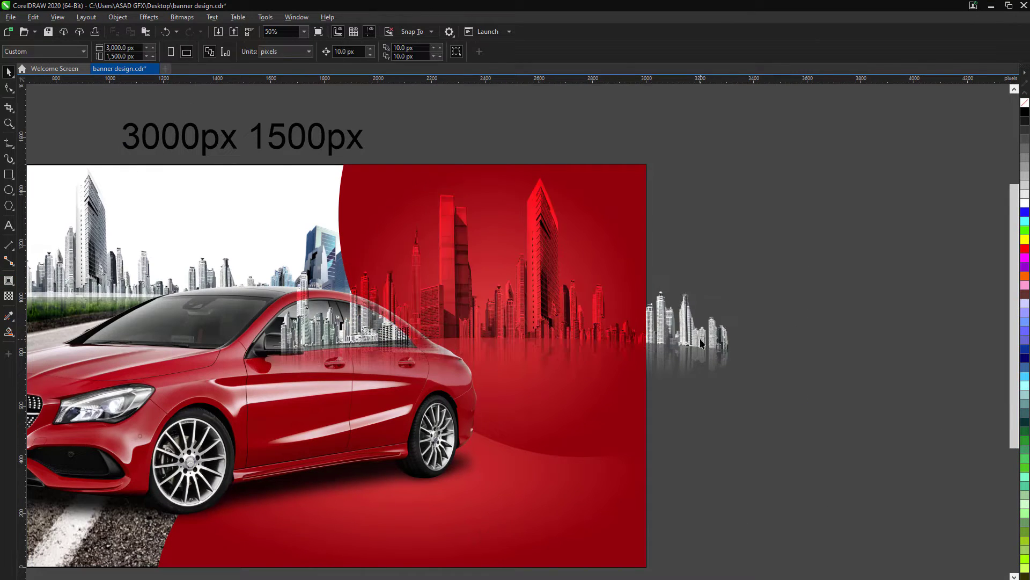
key(F10)
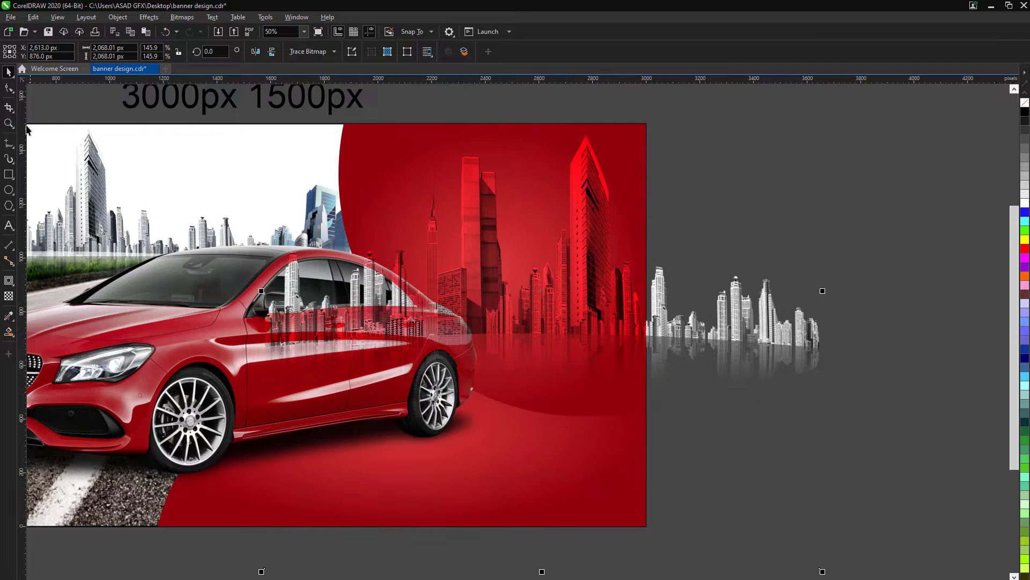
key(F3)
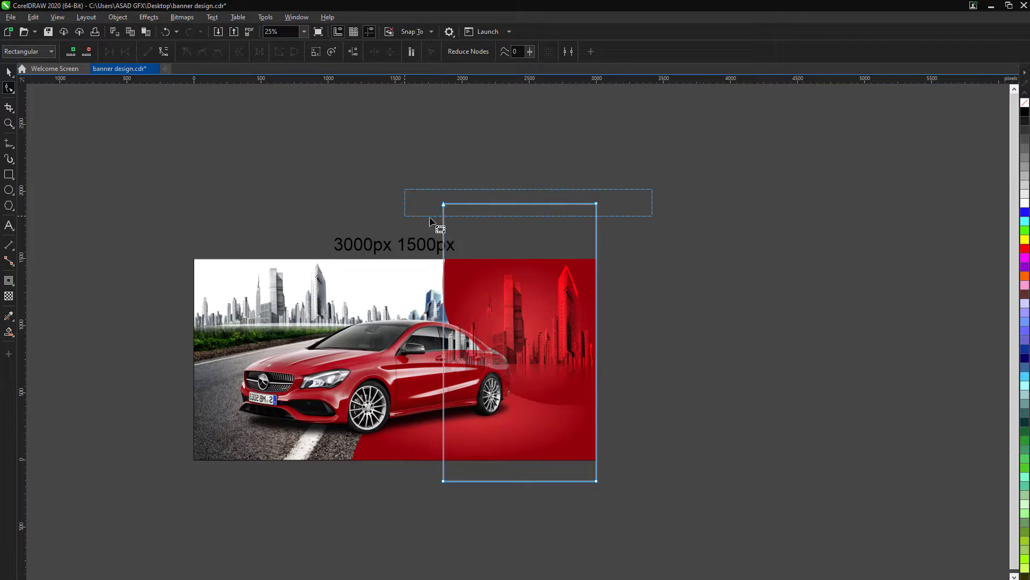
right_click(562, 350)
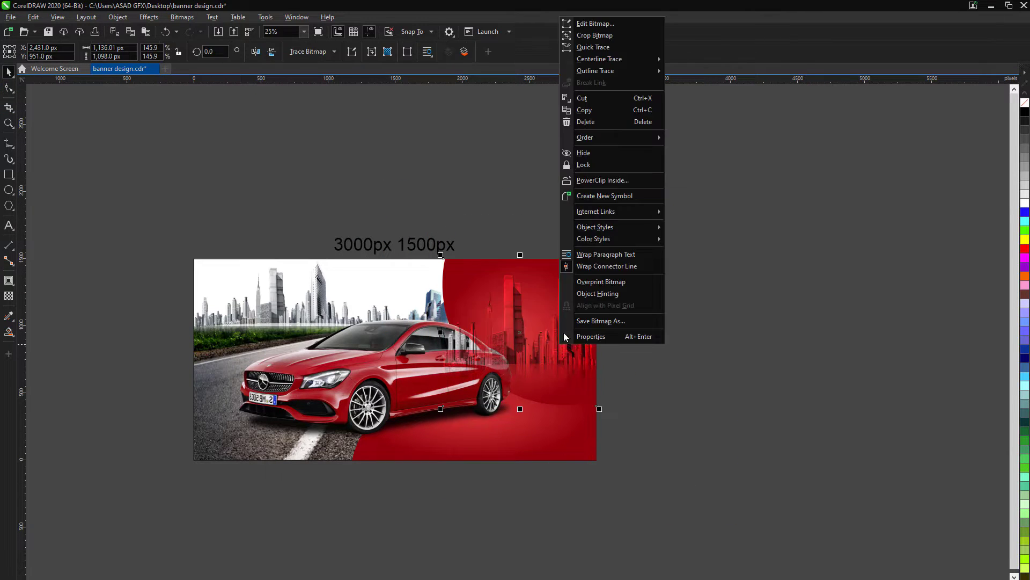
click(579, 127)
Edit the circle's PowerClip and nudge the skyline slightly left inside it.
right_click(518, 350)
click(428, 259)
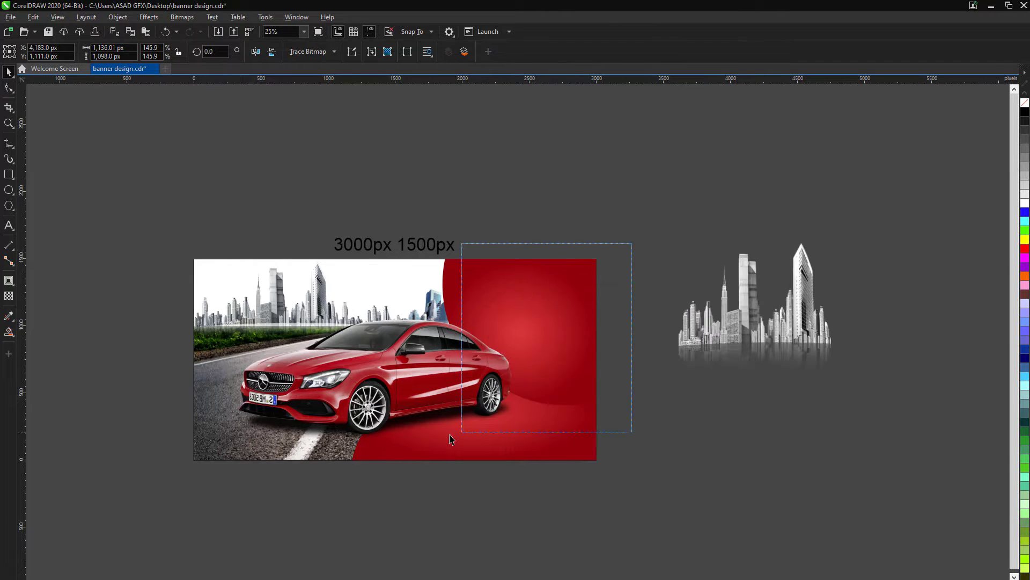
right_click(545, 367)
click(610, 235)
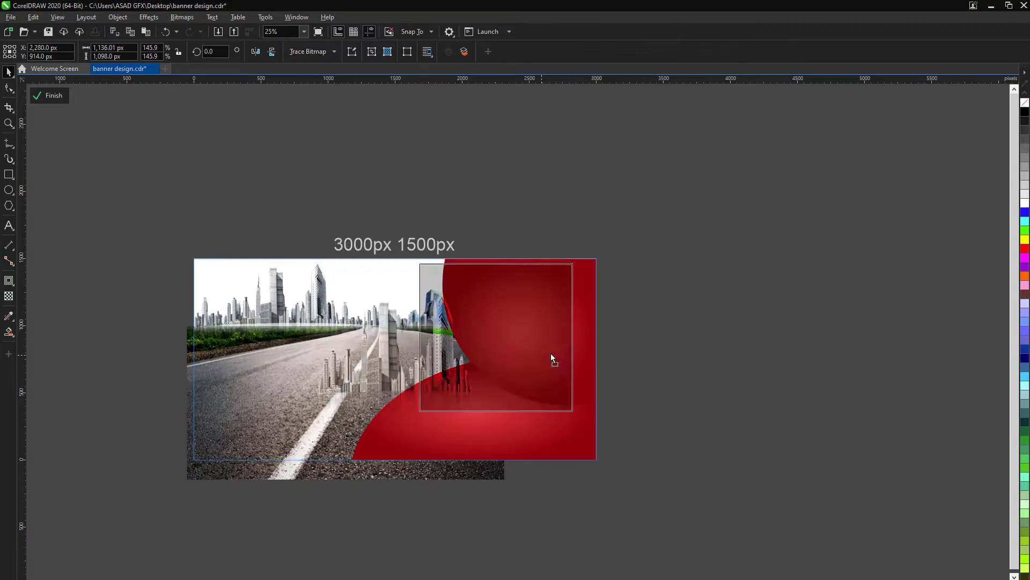
scroll(551, 353, up, 2)
drag(573, 362, 550, 364)
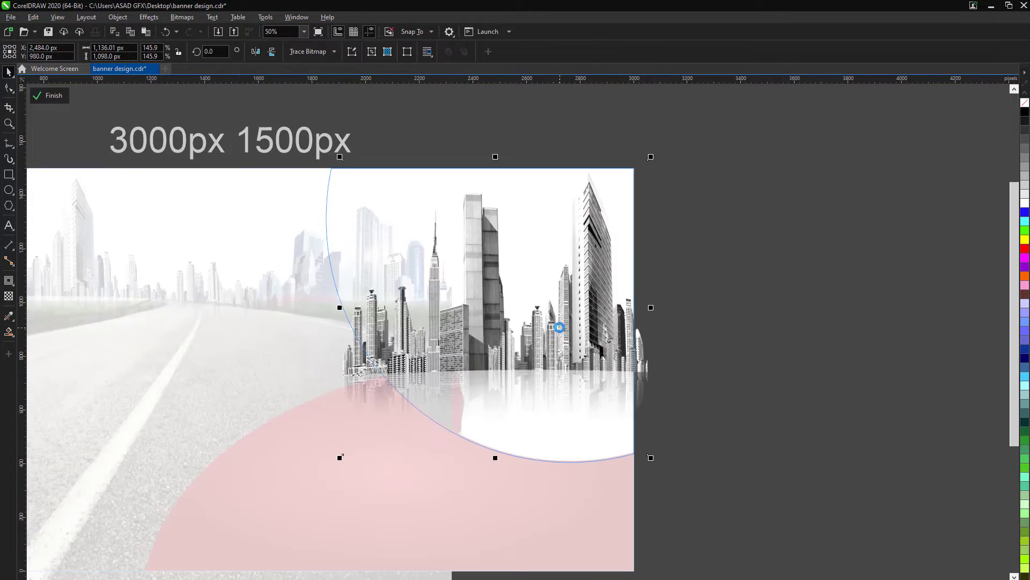
click(666, 262)
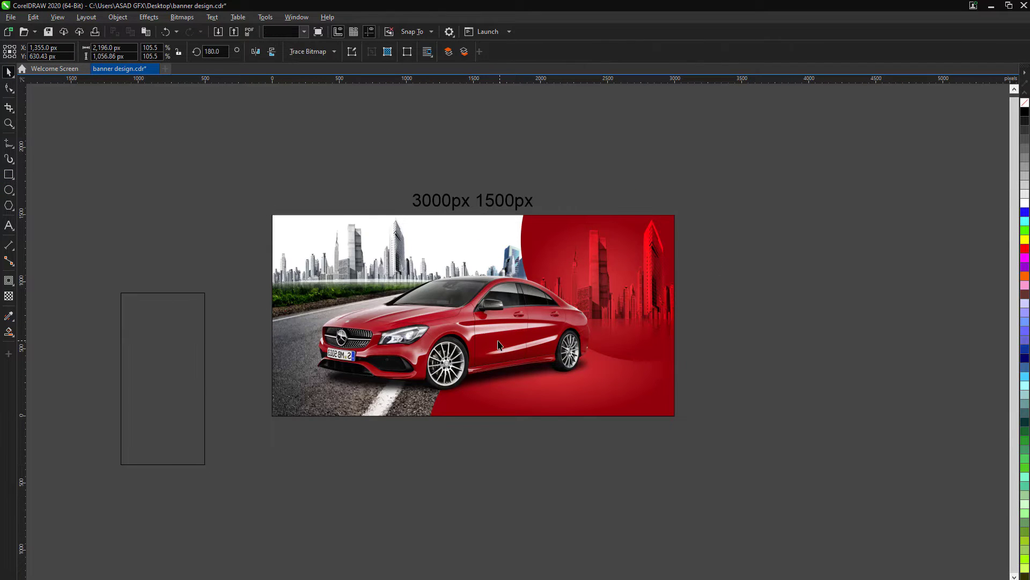
Shift the car left and place a light grey pill shape on the banner's right side.
drag(498, 344, 485, 344)
click(181, 368)
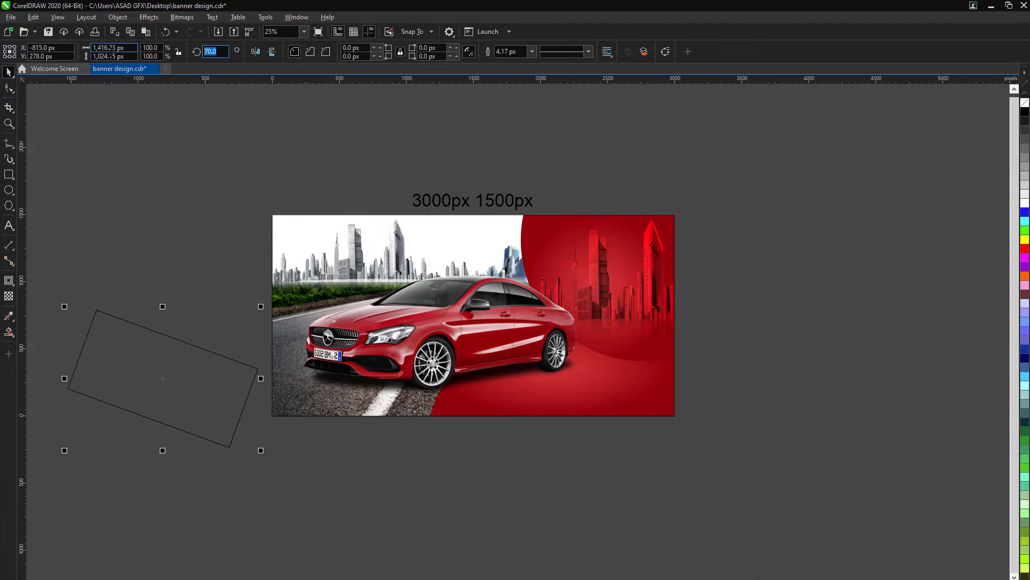
drag(220, 429, 555, 296)
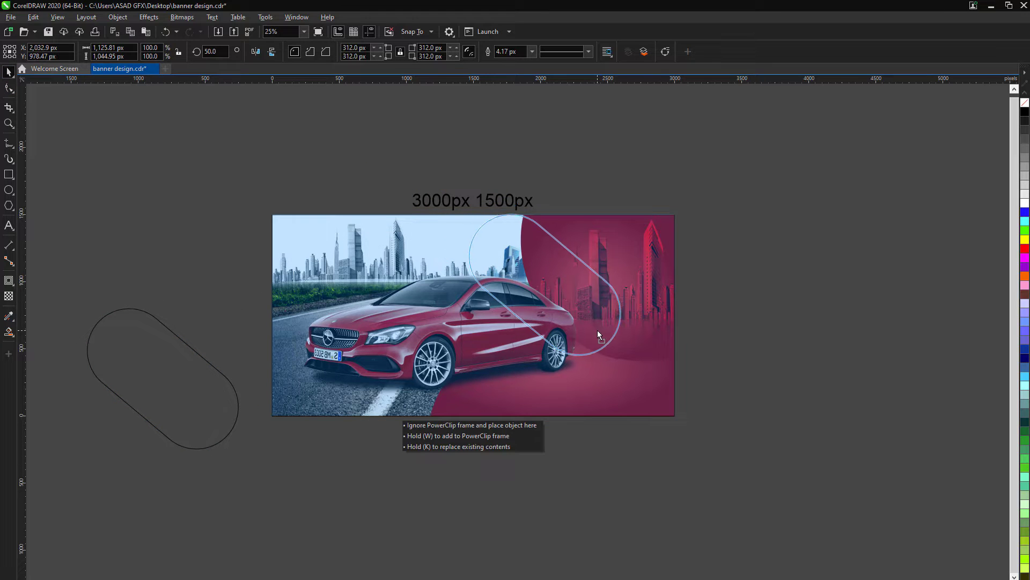
drag(598, 332, 598, 333)
click(1025, 196)
Import the car from Downloads into the pill and scale it to show the headlight and front wheel.
scroll(519, 279, up, 2)
key(ctrl+i)
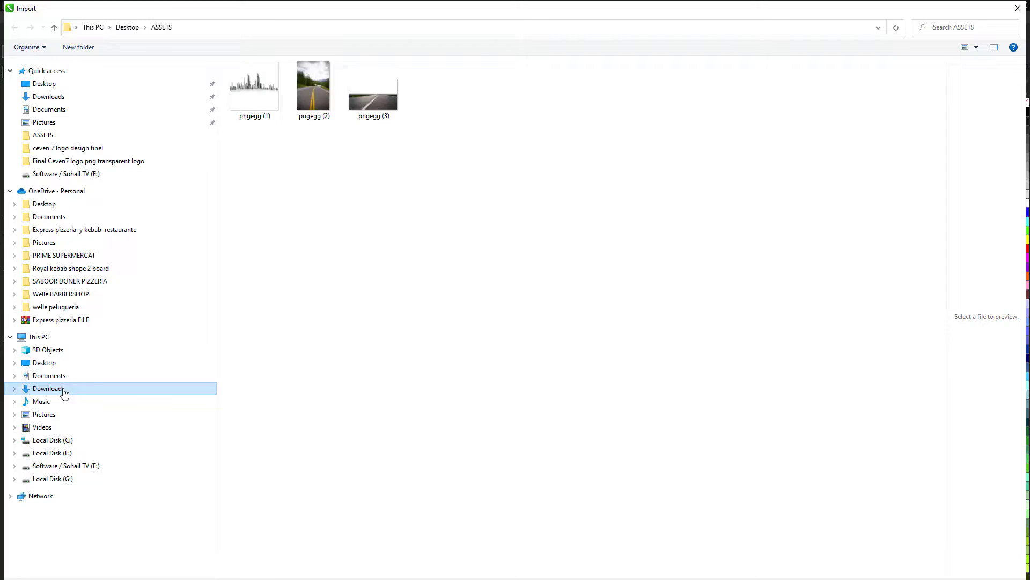
click(48, 387)
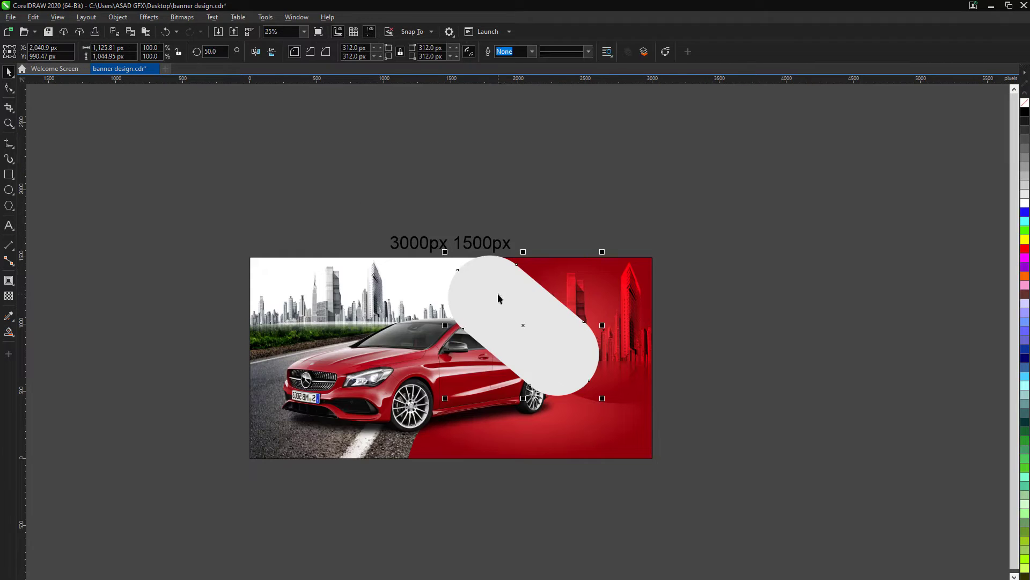
right_click(349, 385)
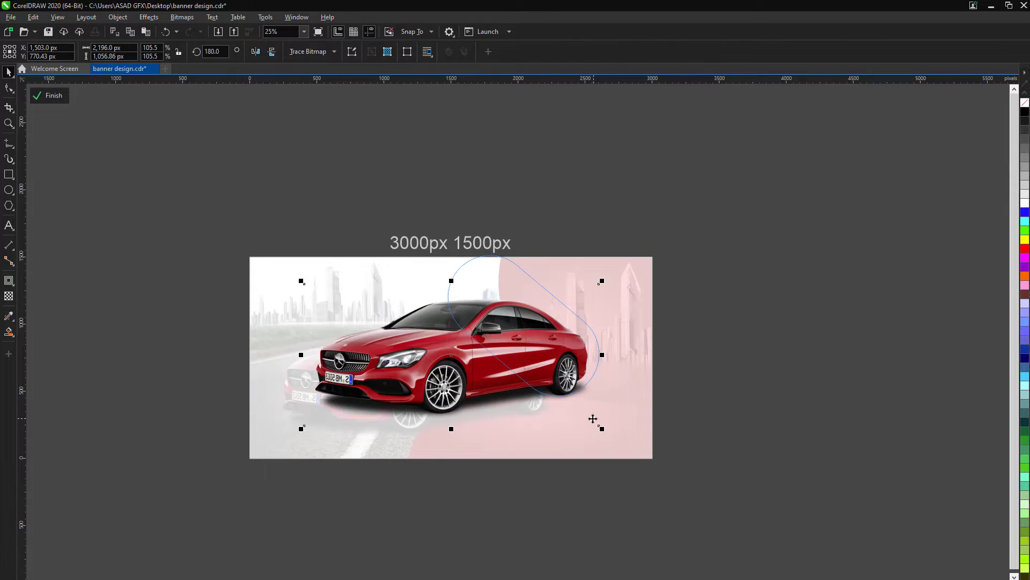
drag(600, 425, 960, 457)
drag(709, 295, 806, 392)
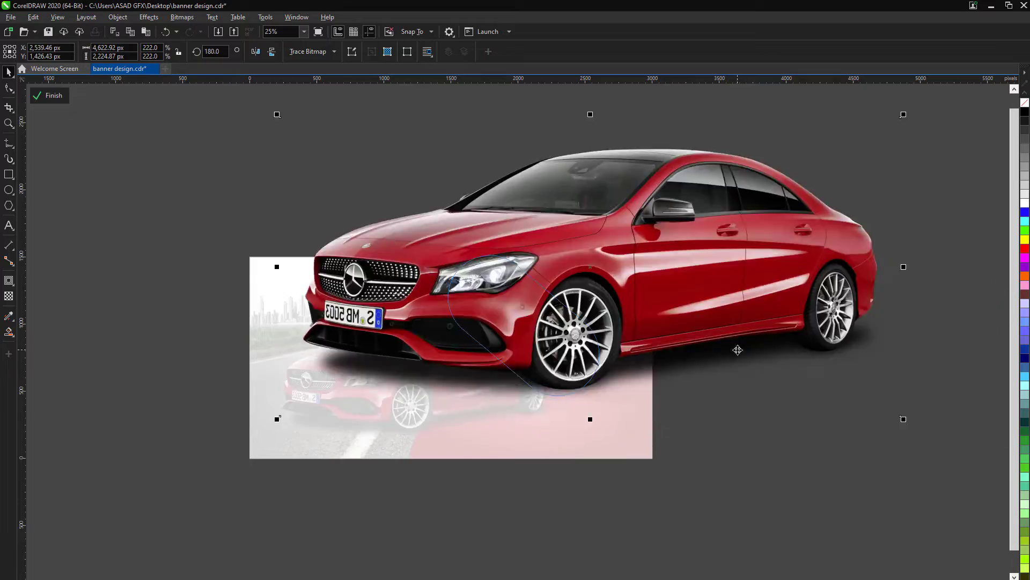
scroll(806, 392, up, 3)
scroll(644, 375, down, 3)
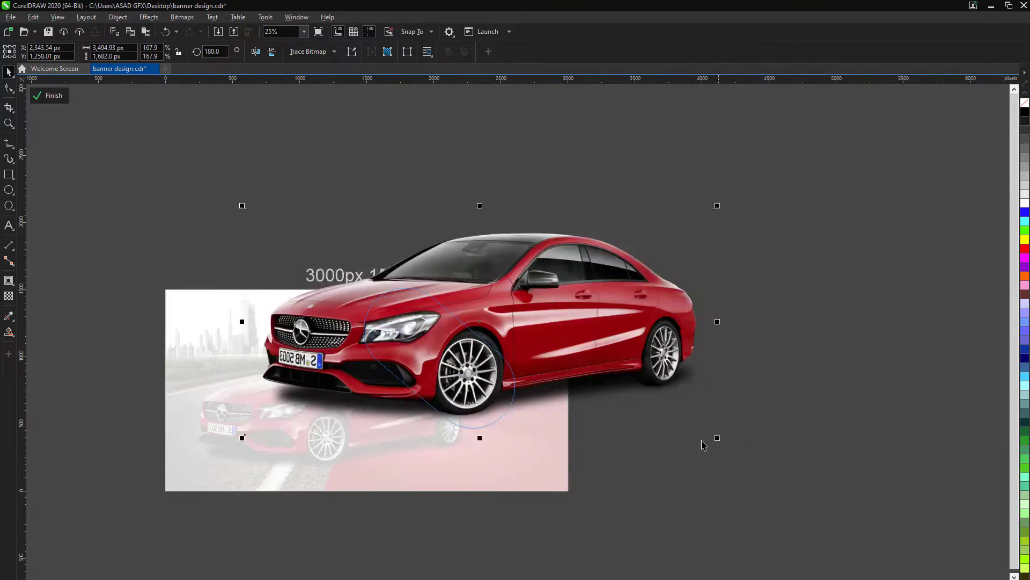
scroll(474, 404, up, 1)
scroll(472, 404, down, 1)
click(50, 95)
Give the pill frame a 25 px grey outline.
scroll(472, 375, down, 2)
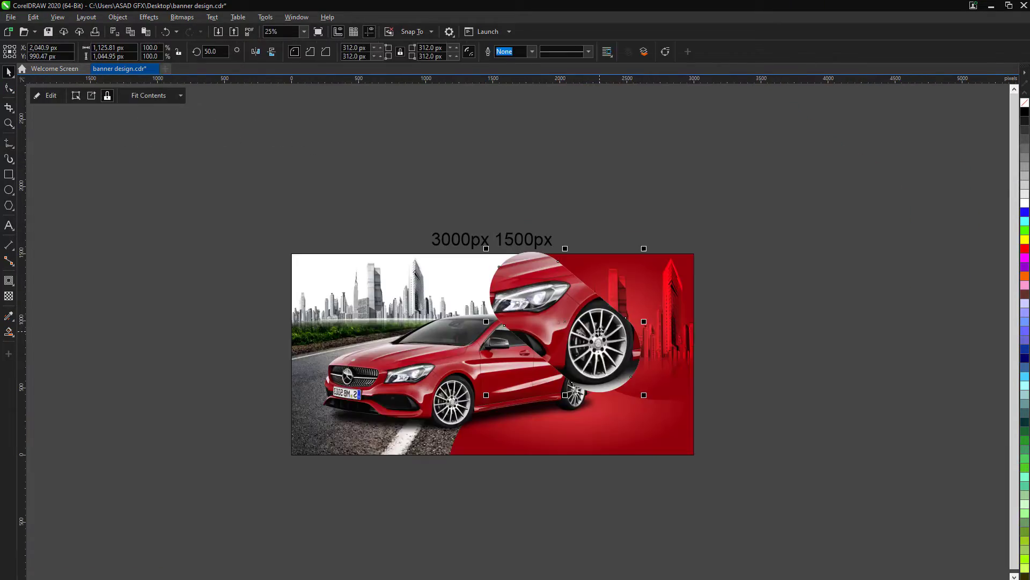
key(F12)
drag(466, 224, 731, 187)
click(711, 223)
click(575, 346)
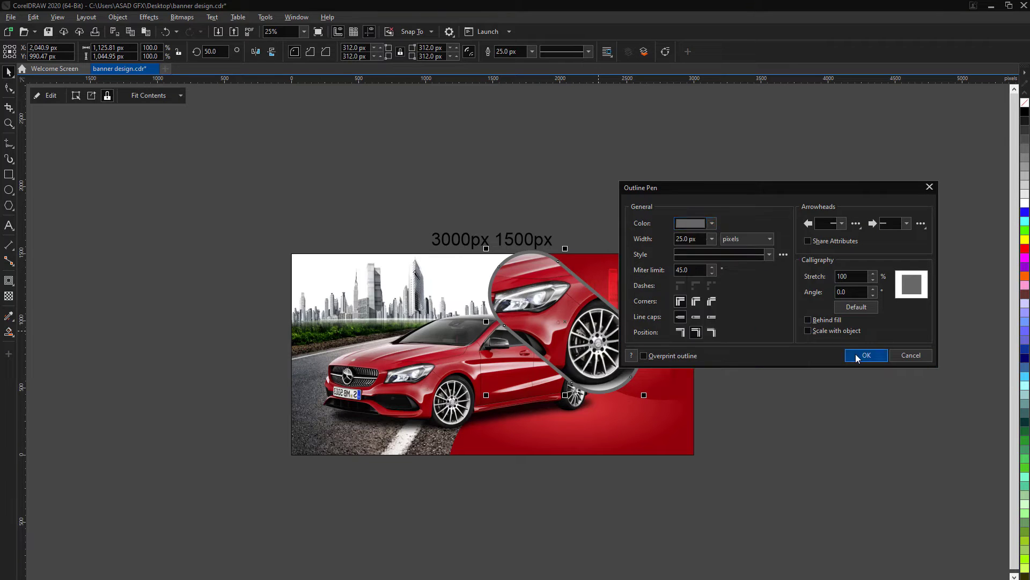
click(866, 355)
Add an outer contour ring around the pill with grey outline and grey fill.
scroll(523, 255, up, 1)
drag(609, 236, 608, 236)
click(512, 51)
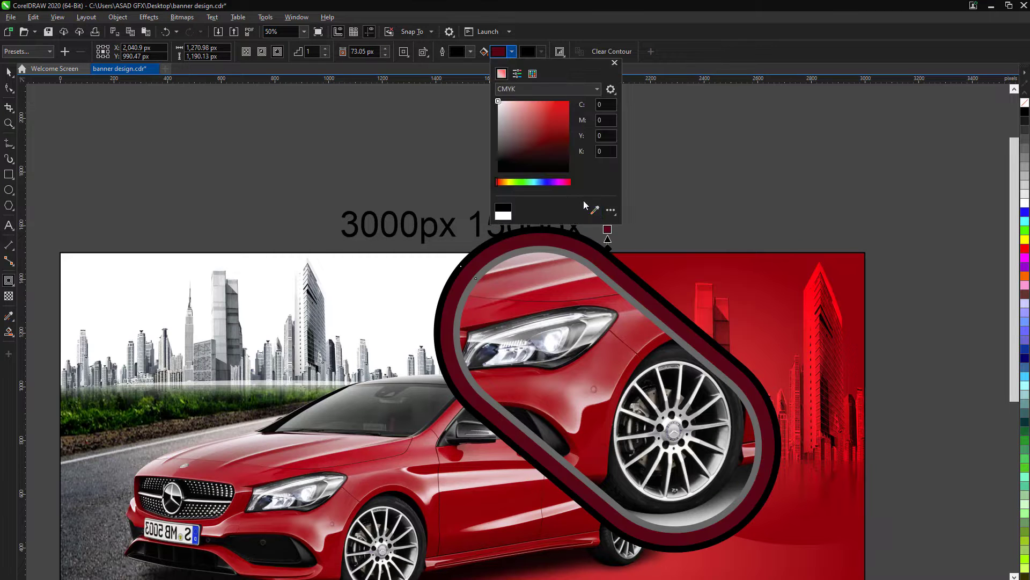
click(497, 121)
click(470, 51)
click(456, 121)
click(573, 62)
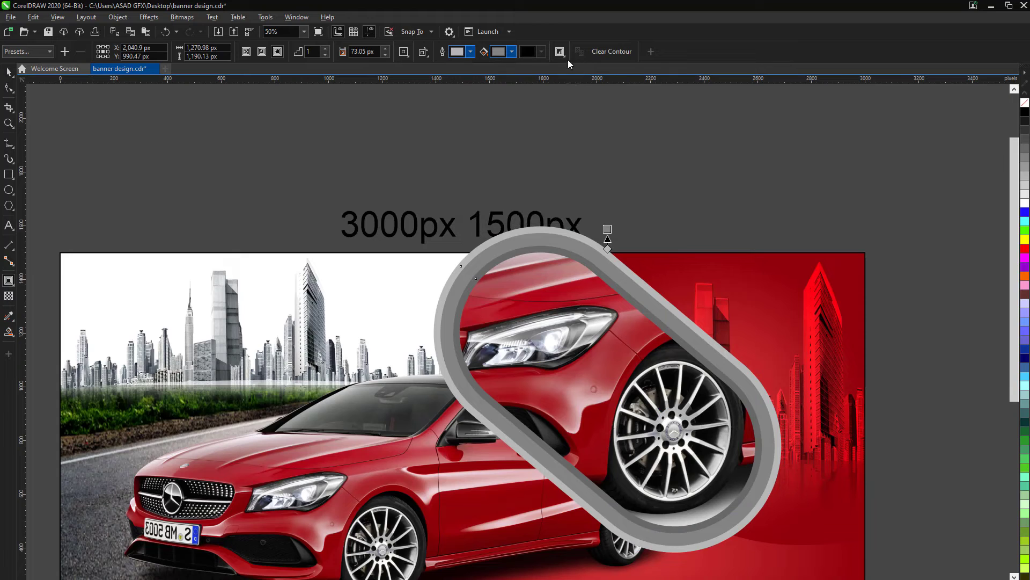
Finish editing the pill's contents and delete the large car image from the banner.
scroll(697, 193, down, 1)
right_click(564, 405)
click(605, 131)
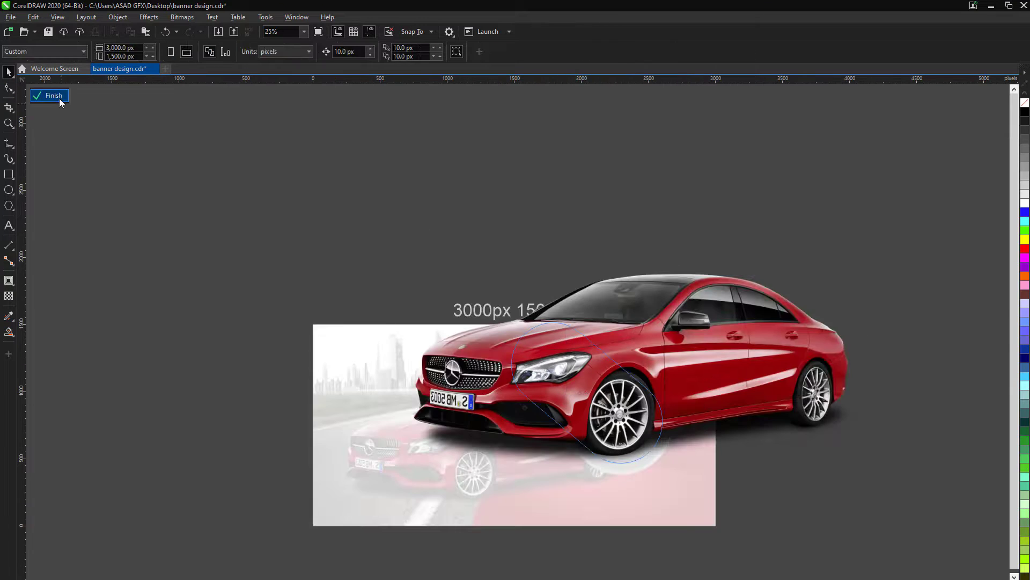
right_click(607, 399)
click(647, 103)
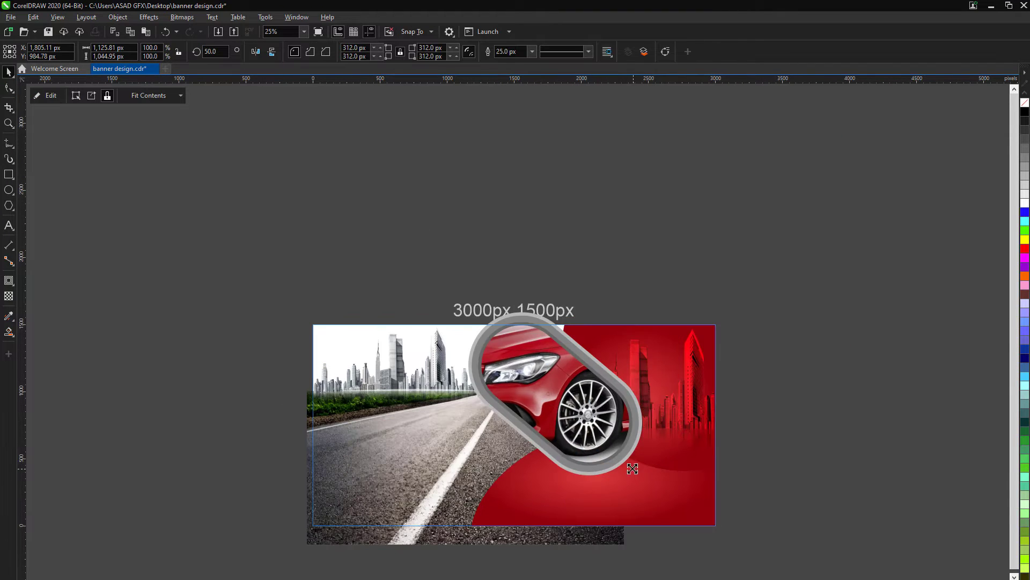
Nudge the framed inset and its contour slightly right and down.
scroll(556, 402, up, 1)
drag(556, 401, 580, 439)
click(474, 426)
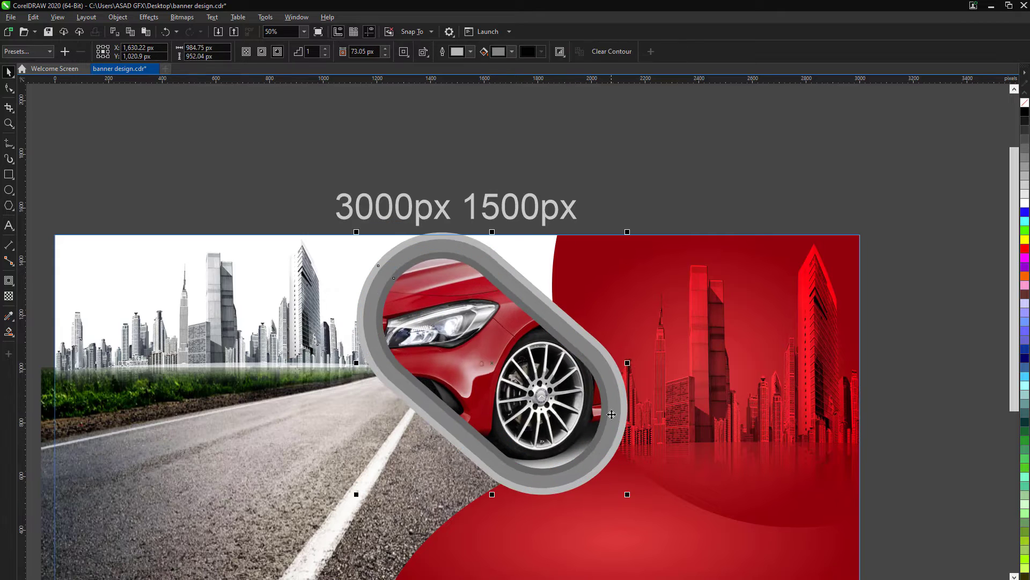
click(59, 102)
scroll(517, 370, down, 1)
Move the DUBAI text onto the banner's red top area.
right_click(491, 366)
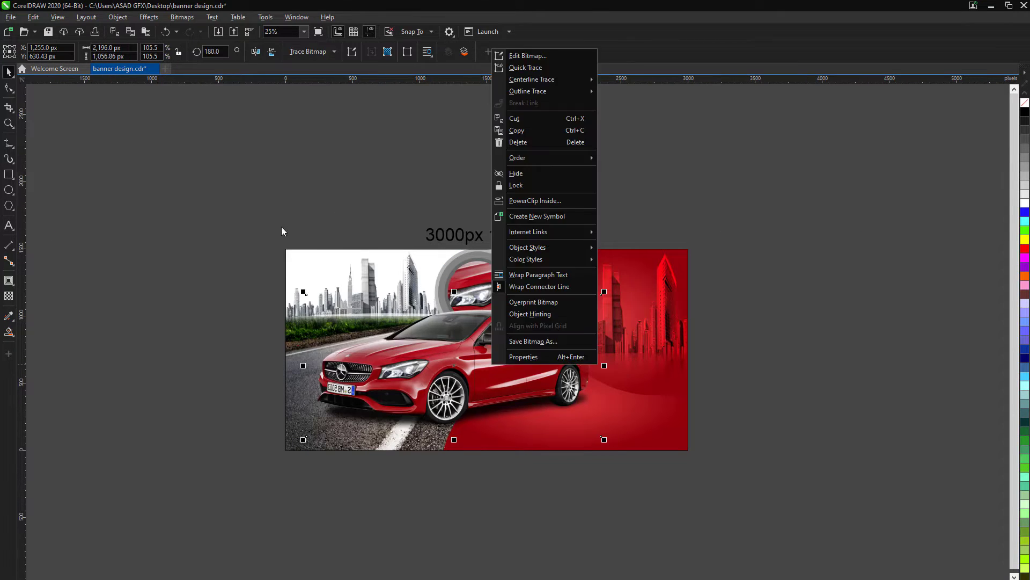
key(Escape)
click(524, 275)
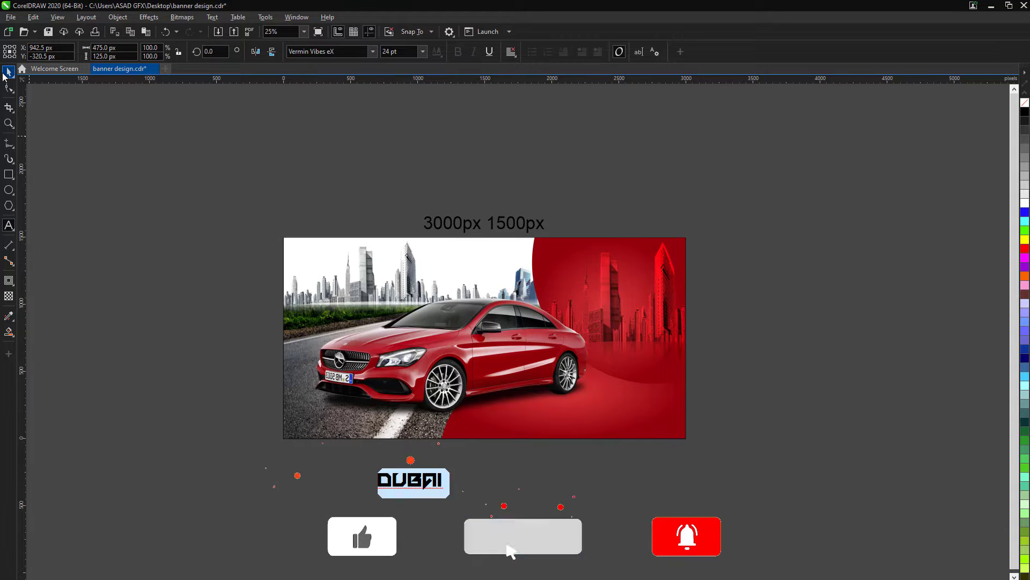
drag(531, 417, 344, 352)
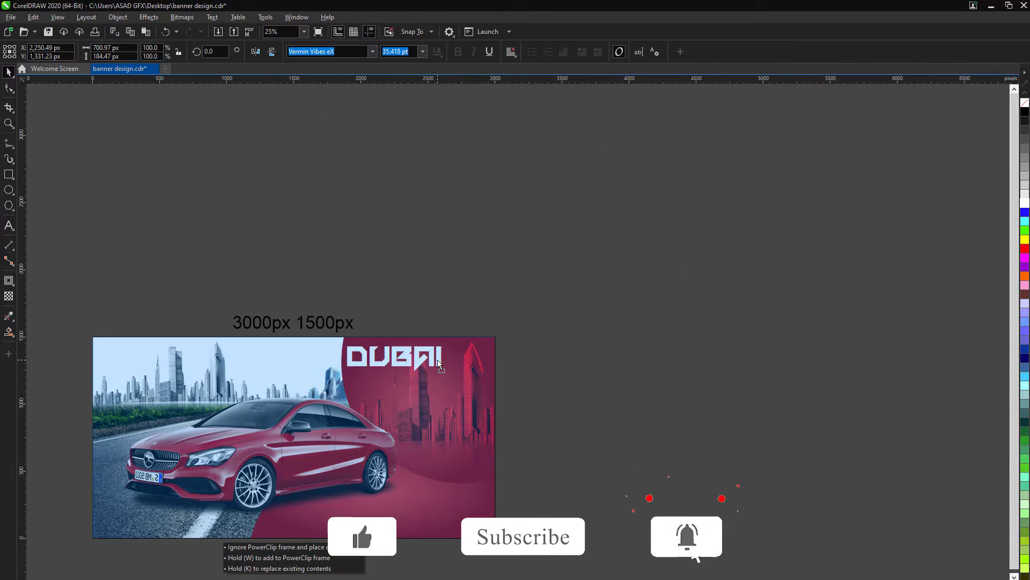
scroll(343, 353, down, 1)
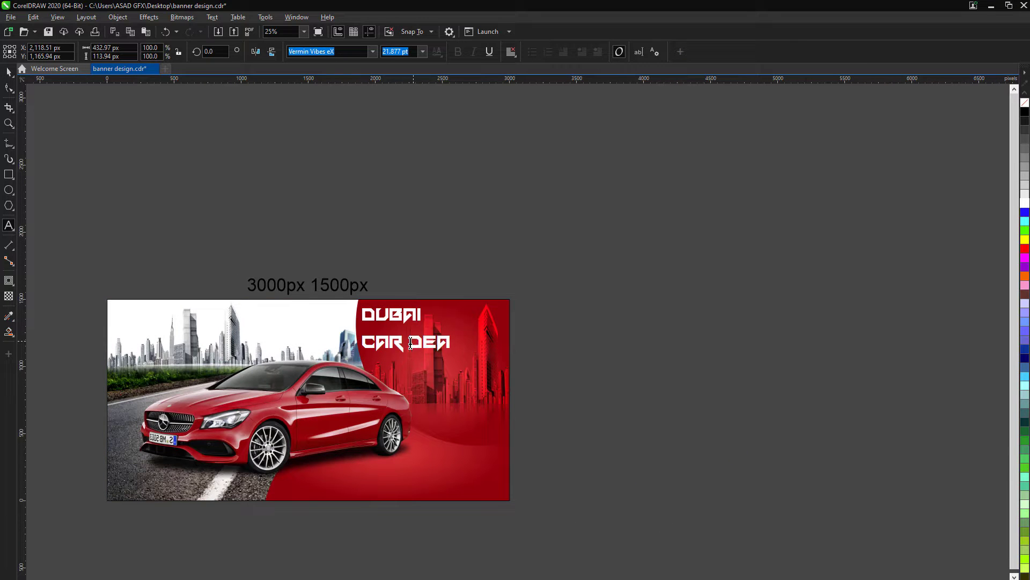
Set CAR DEALER in the Xenosphere font and move it below the banner.
click(372, 51)
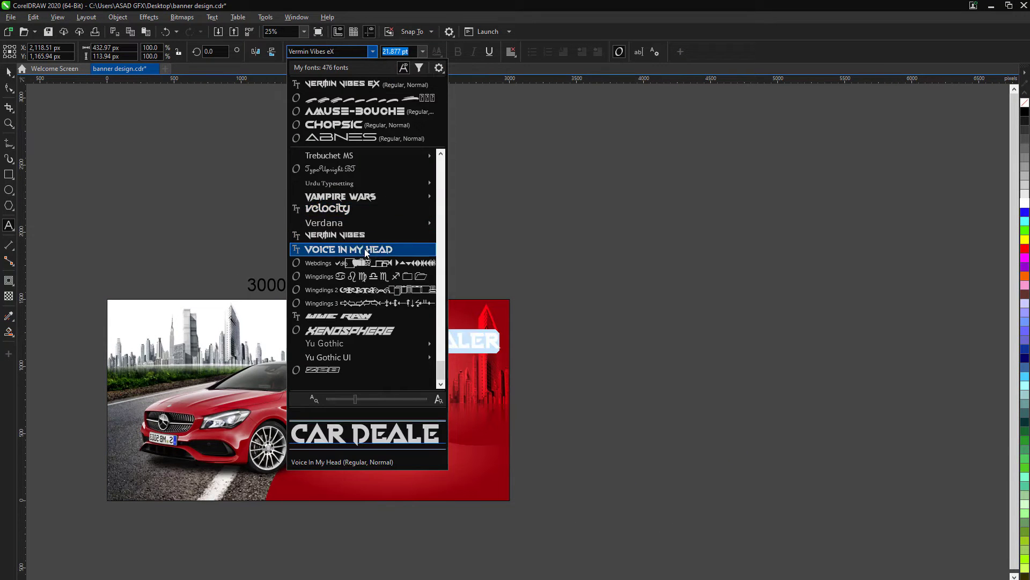
click(362, 329)
scroll(194, 414, up, 1)
scroll(466, 401, down, 1)
drag(465, 401, 533, 461)
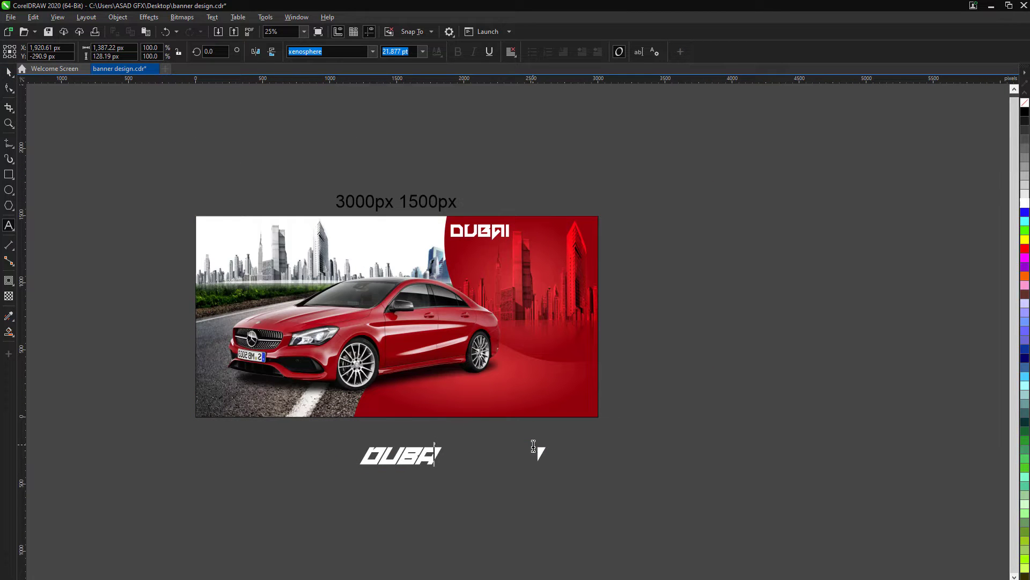
click(372, 51)
Apply Z28 to the DUBAI text, then try the Bondrians and American Kestrel fonts.
click(355, 370)
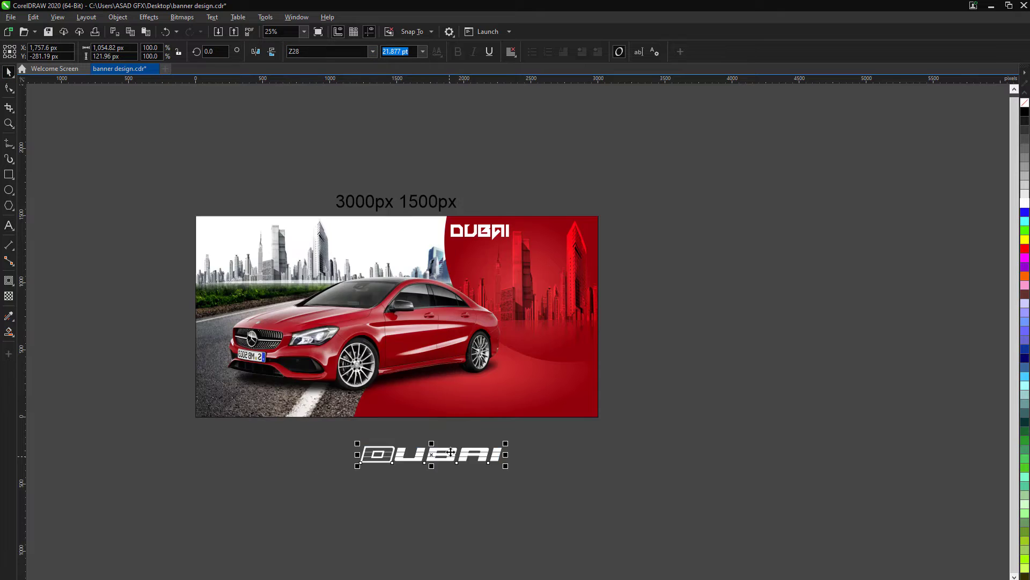
click(372, 52)
scroll(359, 268, up, 10)
scroll(360, 263, up, 5)
scroll(363, 258, up, 5)
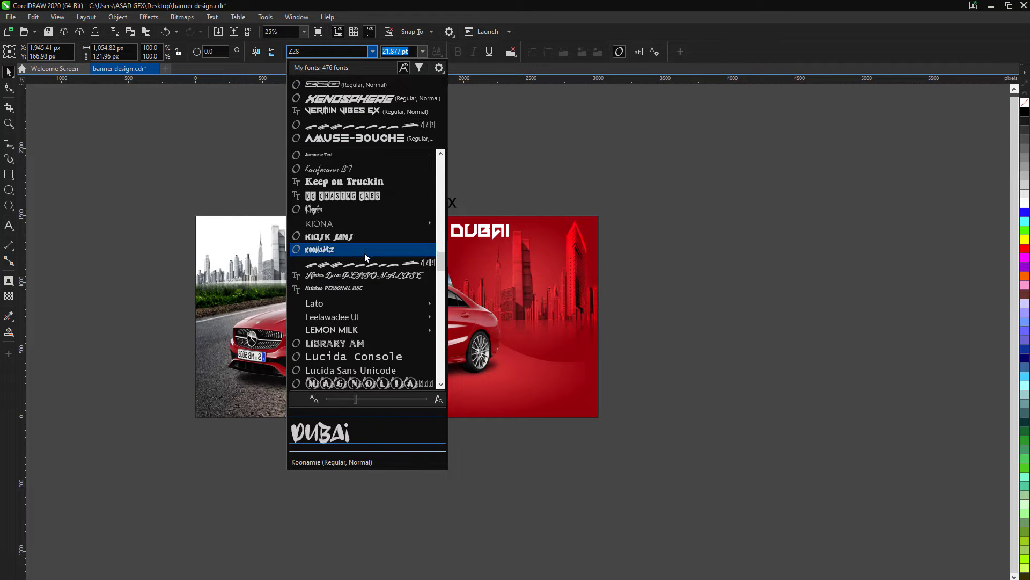
scroll(367, 260, up, 5)
scroll(368, 237, up, 5)
scroll(367, 230, up, 3)
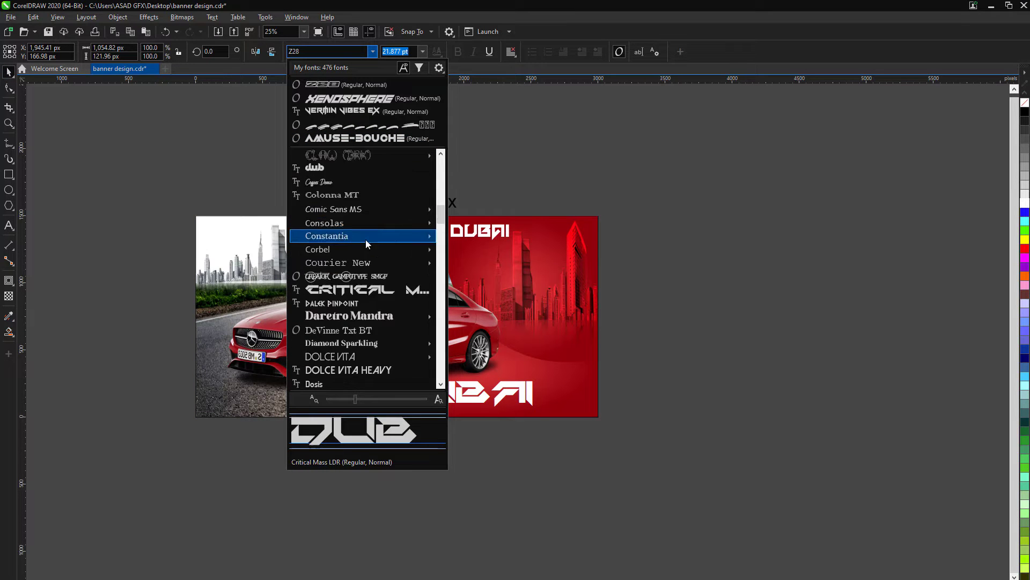
scroll(374, 253, up, 5)
scroll(374, 254, up, 5)
click(374, 253)
click(322, 51)
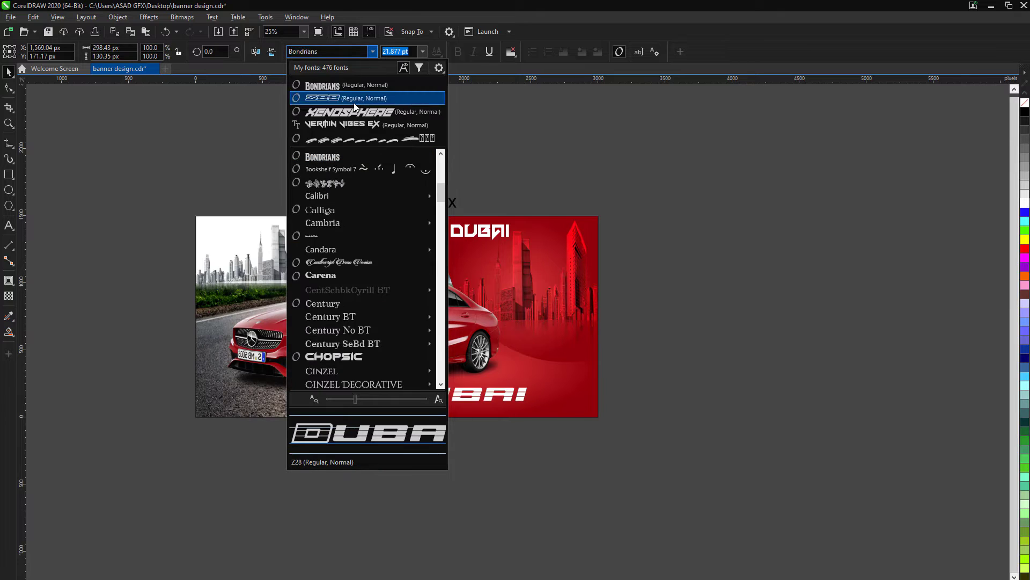
text(l)
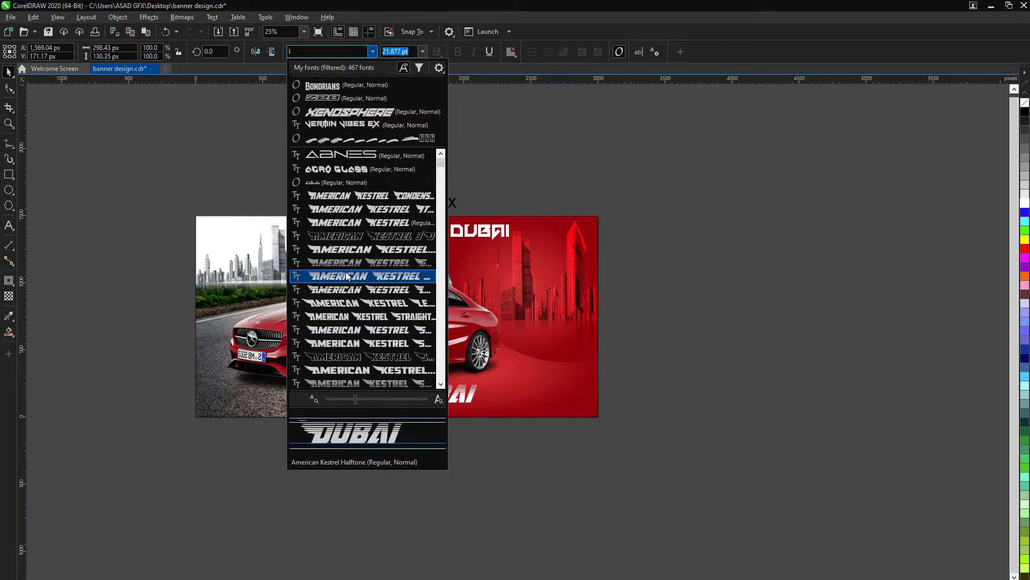
click(346, 276)
Set the text to the Kiona font and type CAR SALES.
click(373, 51)
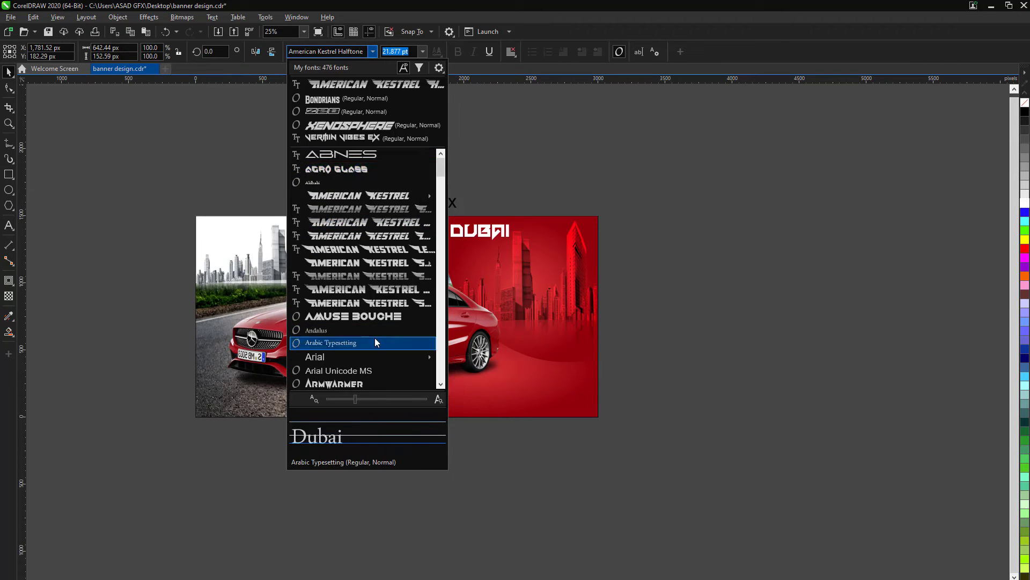
scroll(375, 343, down, 3)
scroll(358, 322, down, 5)
scroll(361, 328, down, 3)
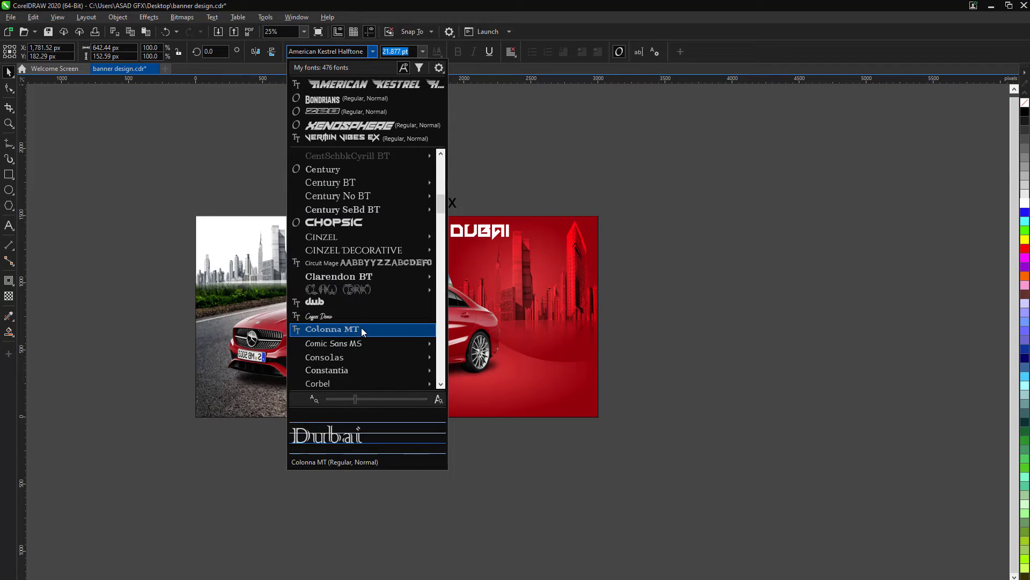
scroll(362, 327, down, 3)
scroll(362, 330, down, 1)
scroll(351, 343, down, 3)
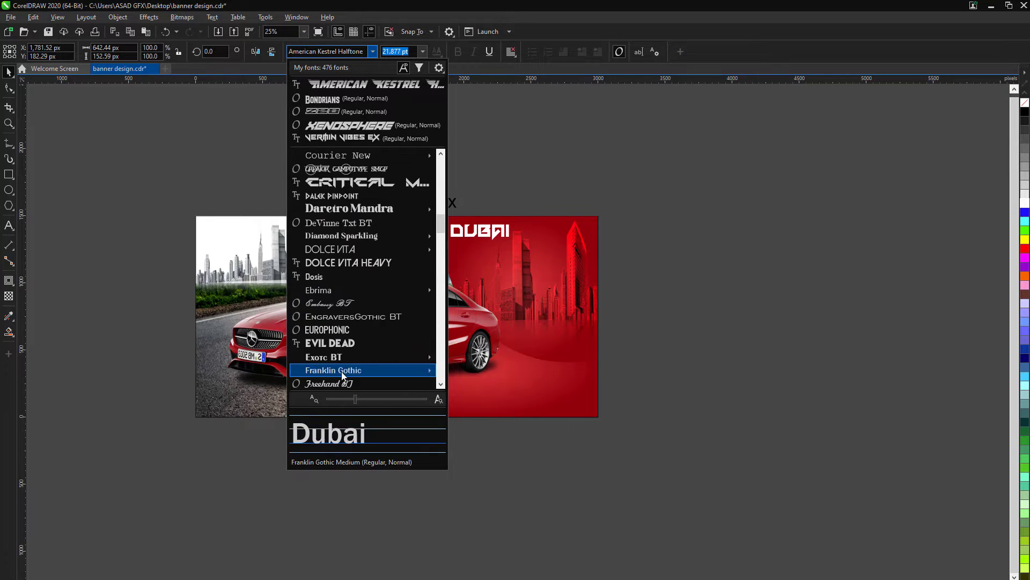
scroll(348, 354, down, 4)
scroll(346, 356, down, 3)
click(347, 356)
text(CAR SALES)
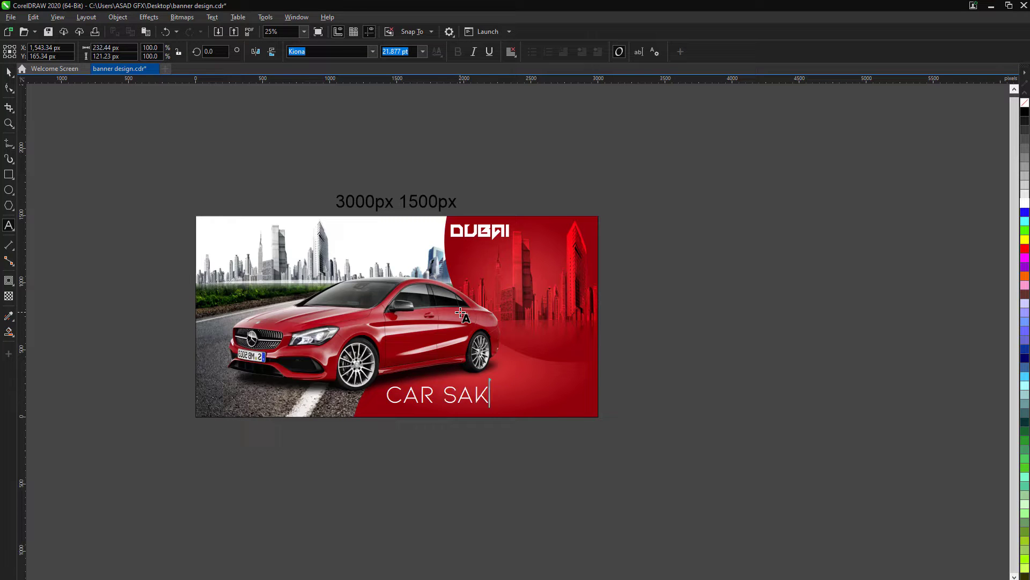
Set the CAR SALES copy in The Next Font.
click(372, 51)
scroll(365, 215, up, 10)
key(Escape)
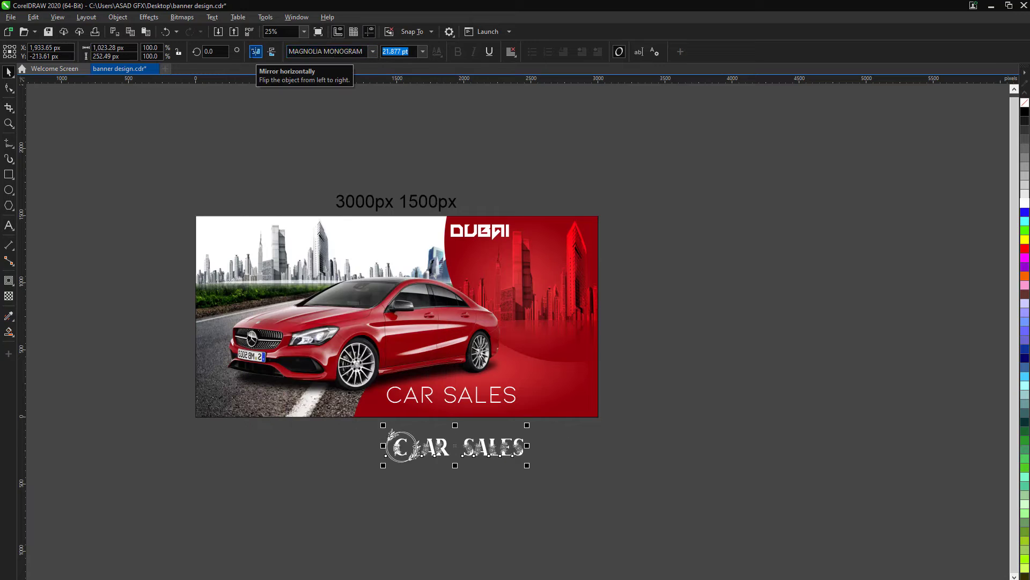
click(373, 51)
key(BackSpace)
key(BackSpace)
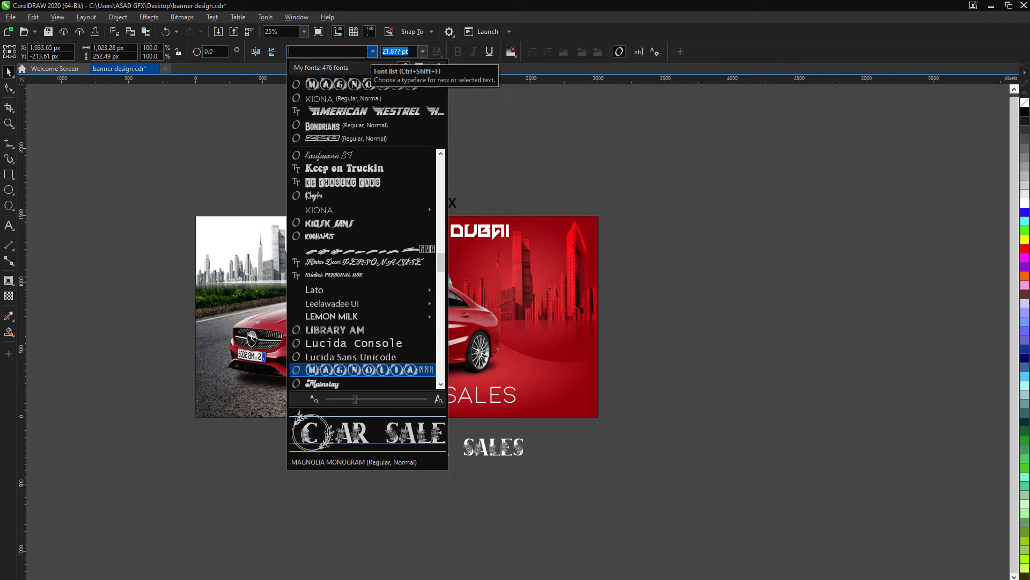
text(the next)
key(Return)
Move the bold copy onto the banner, reword it to MOBILE DETAIS, and shrink it slightly.
scroll(504, 455, up, 2)
key(ctrl+space)
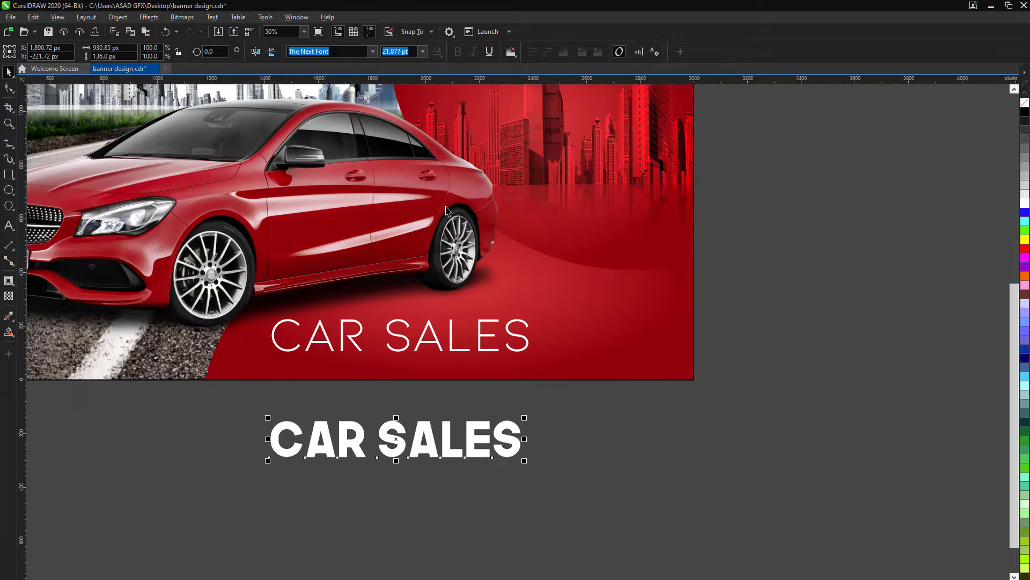
drag(507, 444, 515, 386)
key(ctrl+space)
text(M)
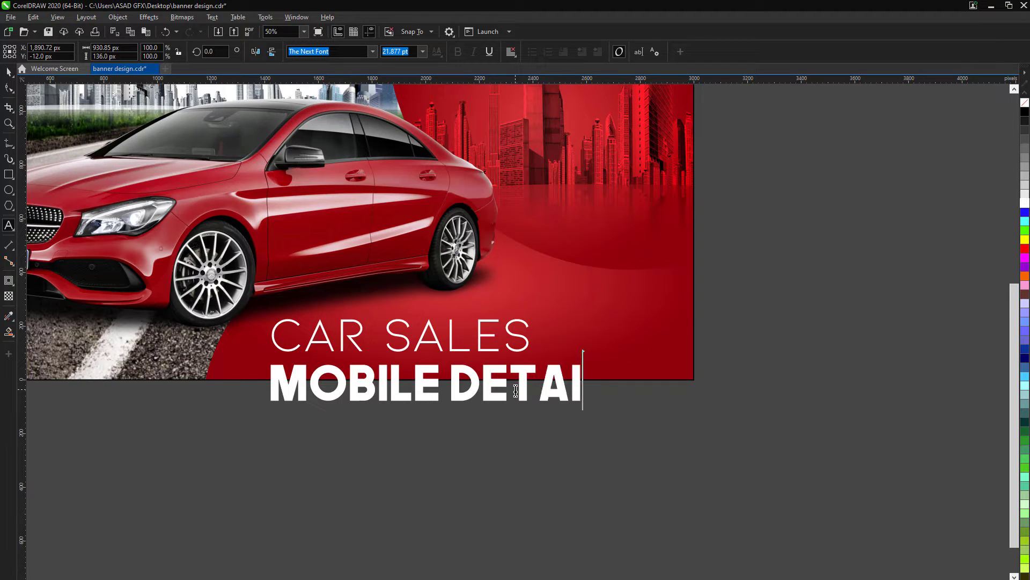
key(ctrl+space)
drag(616, 403, 541, 395)
key(Escape)
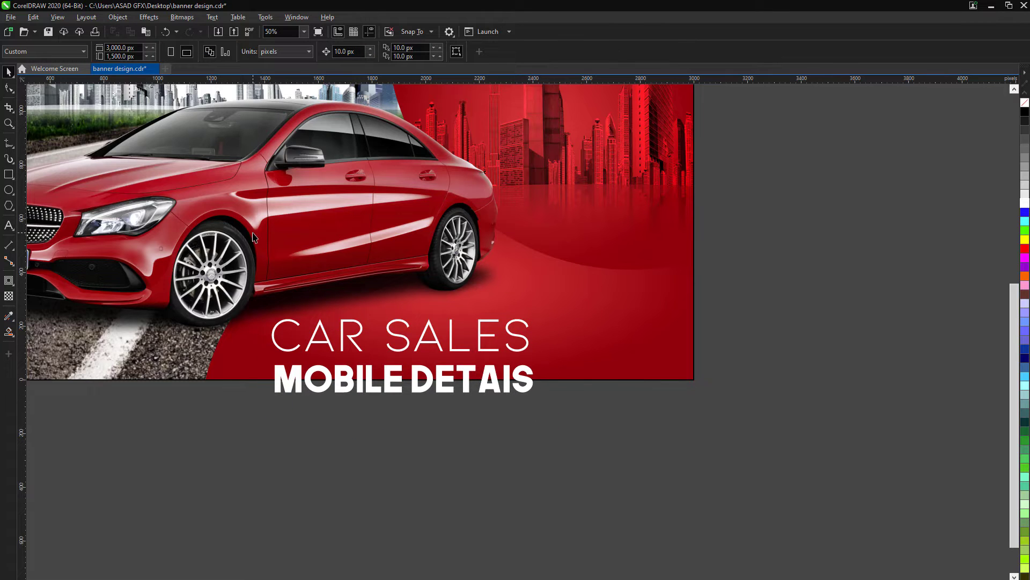
Scale the CAR SALES and MOBILE DETAIS lines down and place them under DUBAI.
click(383, 397)
drag(536, 396, 450, 374)
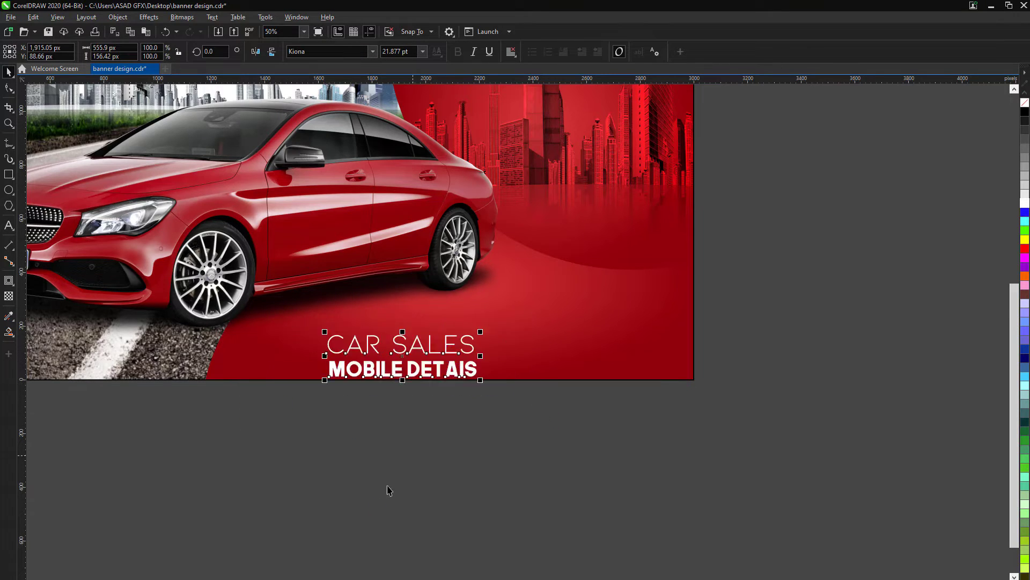
scroll(290, 444, down, 1)
mouse_move(390, 429)
mouse_down()
mouse_move(411, 268)
mouse_move(470, 288)
mouse_up()
scroll(420, 283, up, 1)
Save the banner design.
click(708, 287)
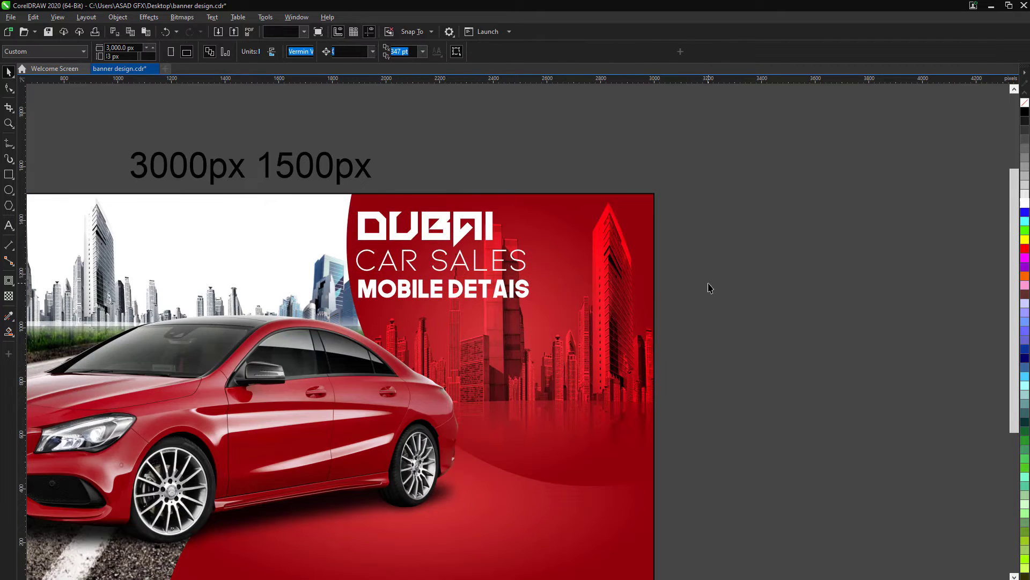
scroll(718, 328, down, 1)
key(ctrl+s)
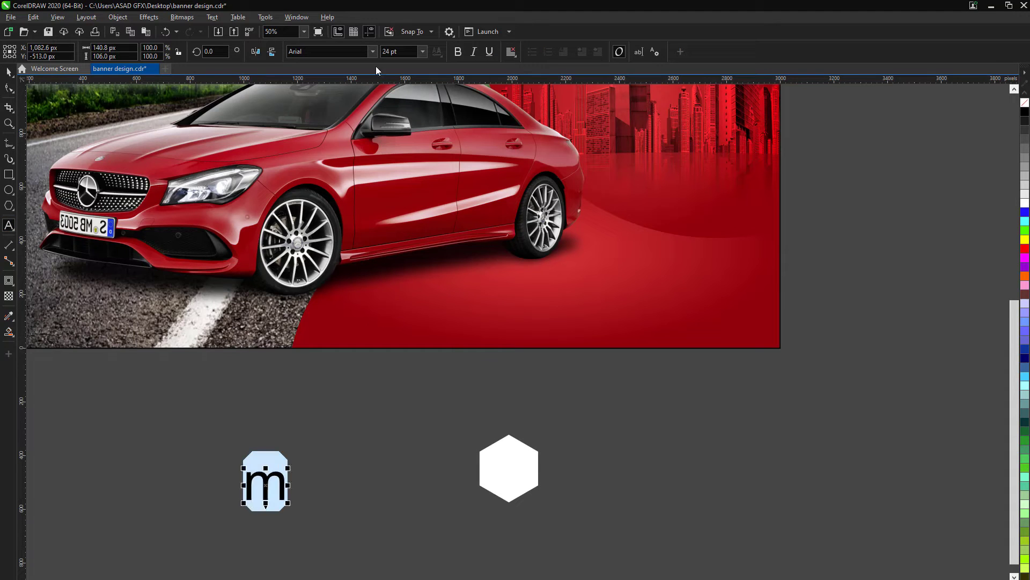
Move the hexagon toward the banner and delete the stray M letter.
click(373, 51)
click(322, 140)
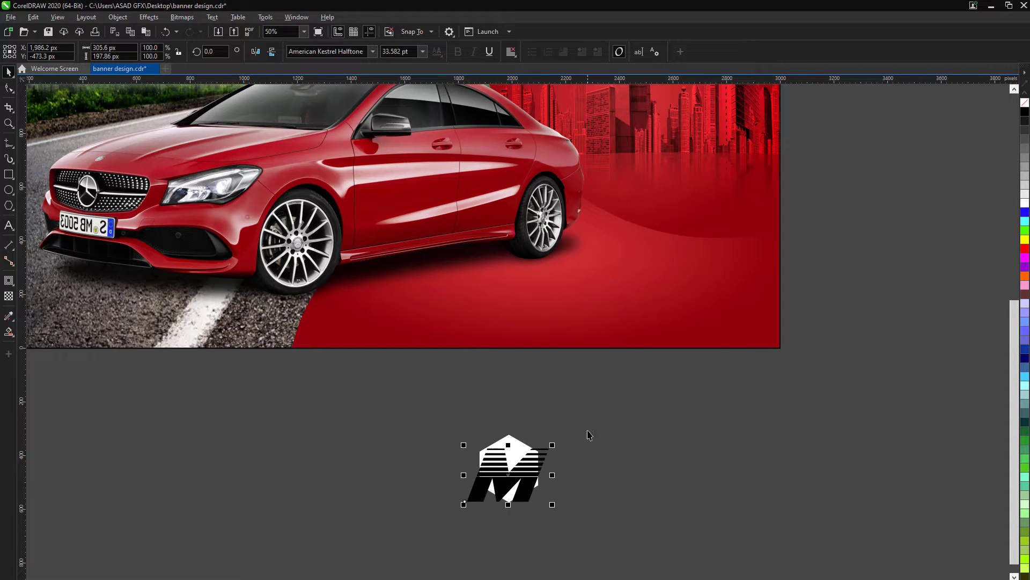
drag(516, 483, 410, 486)
drag(506, 472, 555, 341)
click(421, 492)
key(Delete)
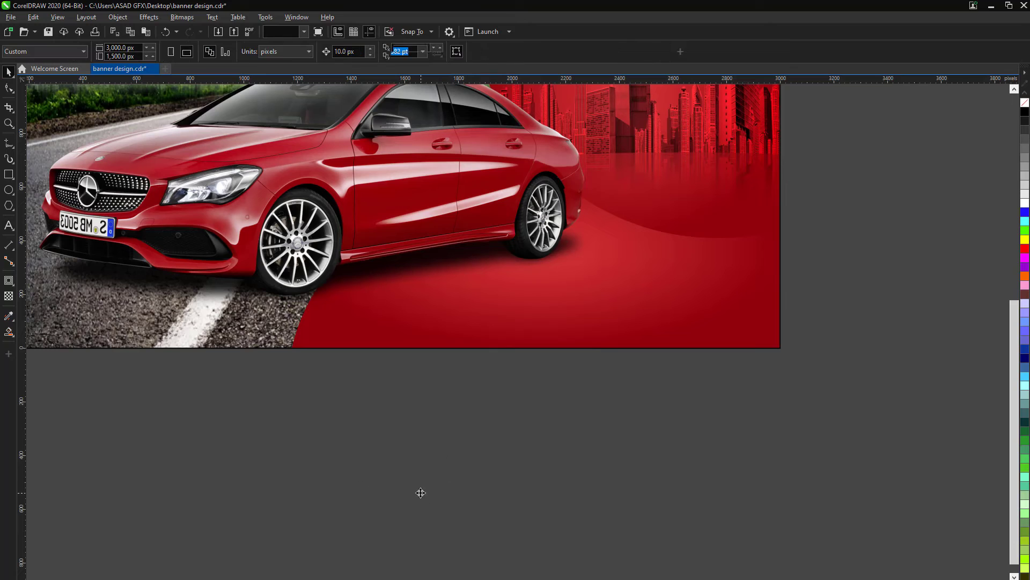
key(F8)
text(Www.Addyour webs)
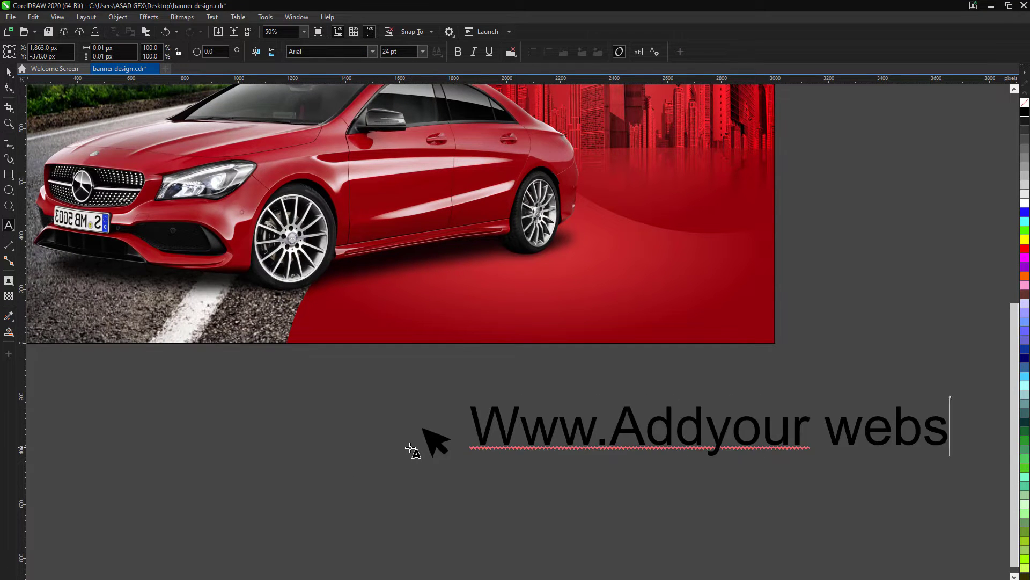
text(ite.com)
key(ctrl+a)
click(373, 51)
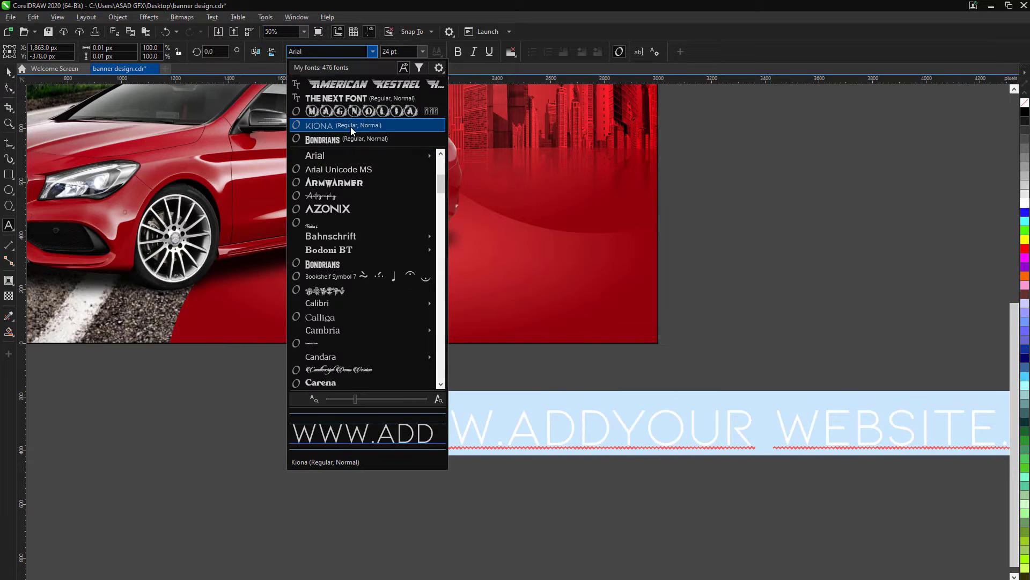
click(347, 351)
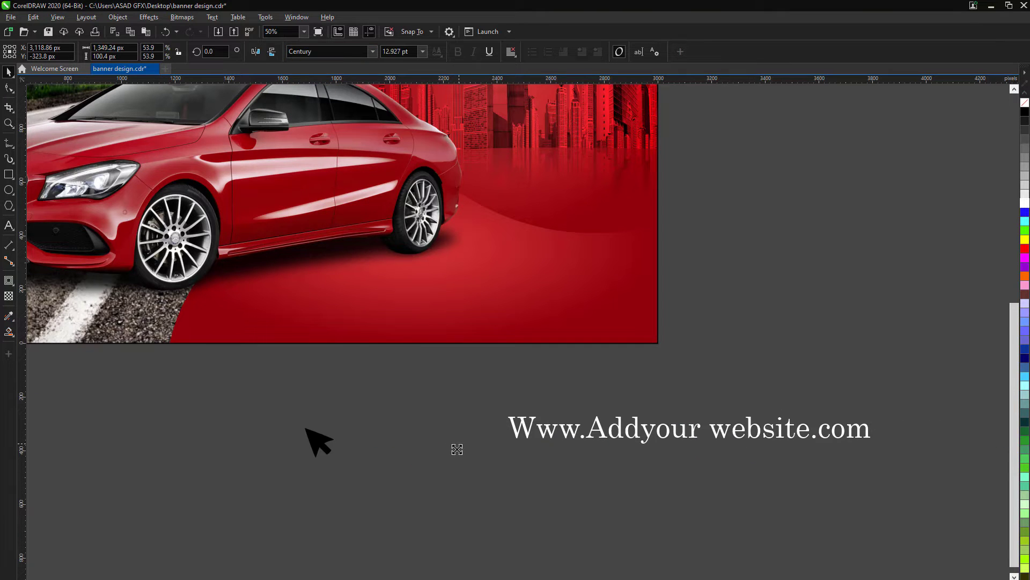
Undo the arrow's rotation and move the arrow and website line into the banner's lower right.
scroll(499, 437, up, 2)
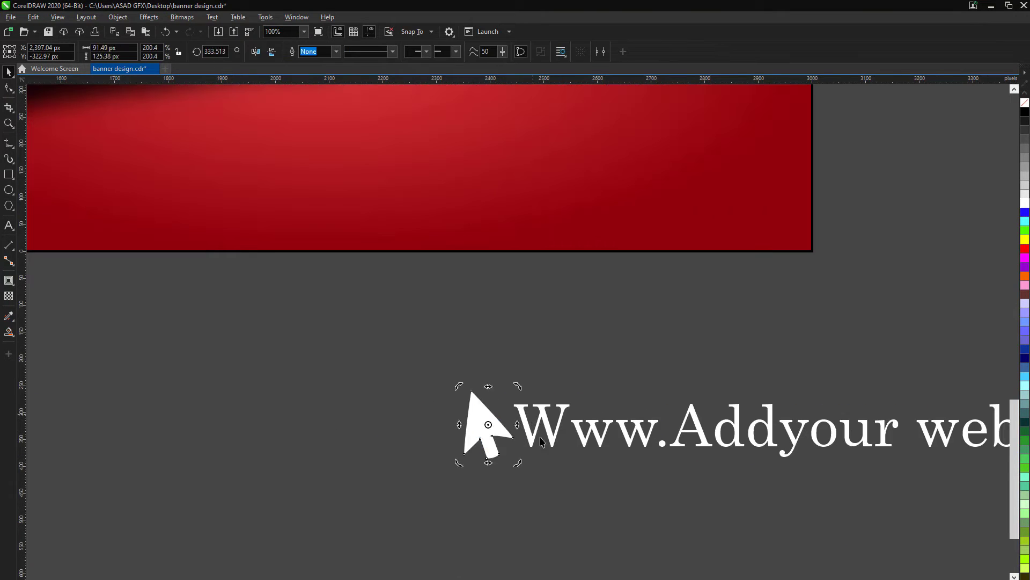
key(ctrl+z)
scroll(524, 476, up, 1)
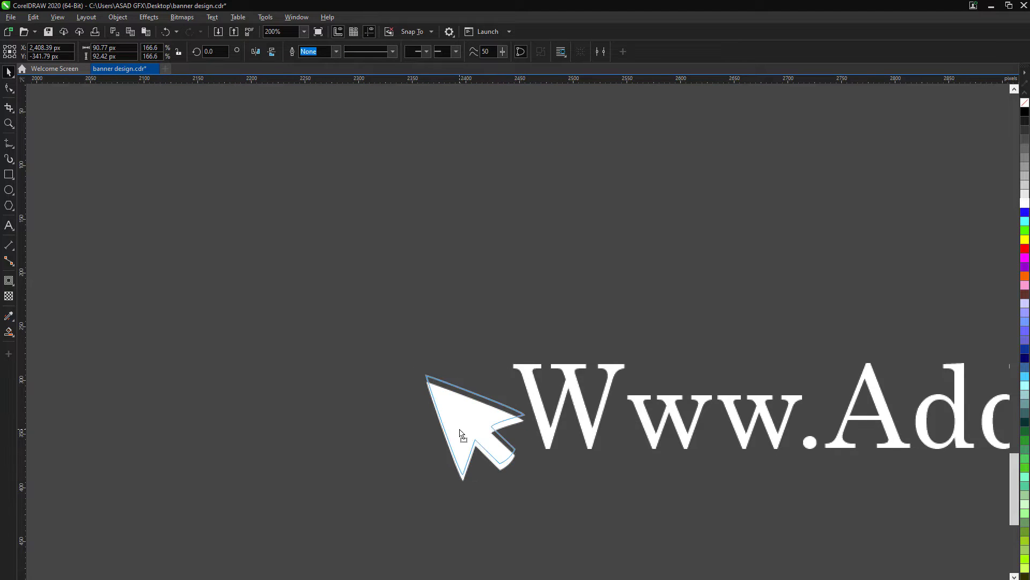
scroll(462, 434, down, 3)
drag(317, 287, 800, 426)
scroll(751, 424, down, 1)
drag(596, 415, 372, 289)
scroll(611, 349, down, 1)
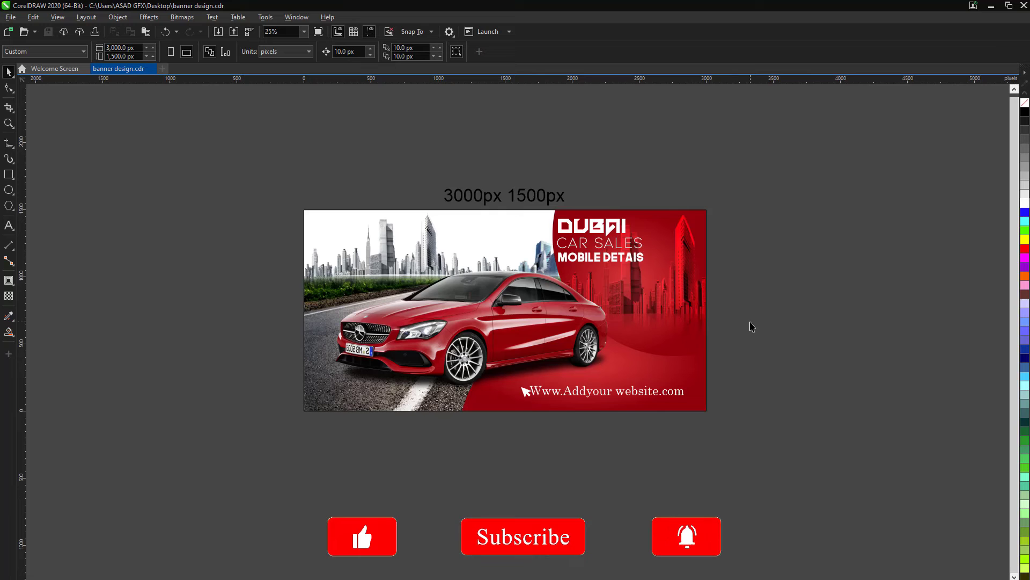
Draw a polygon shape below the banner.
click(9, 205)
scroll(514, 470, up, 1)
drag(449, 394, 567, 510)
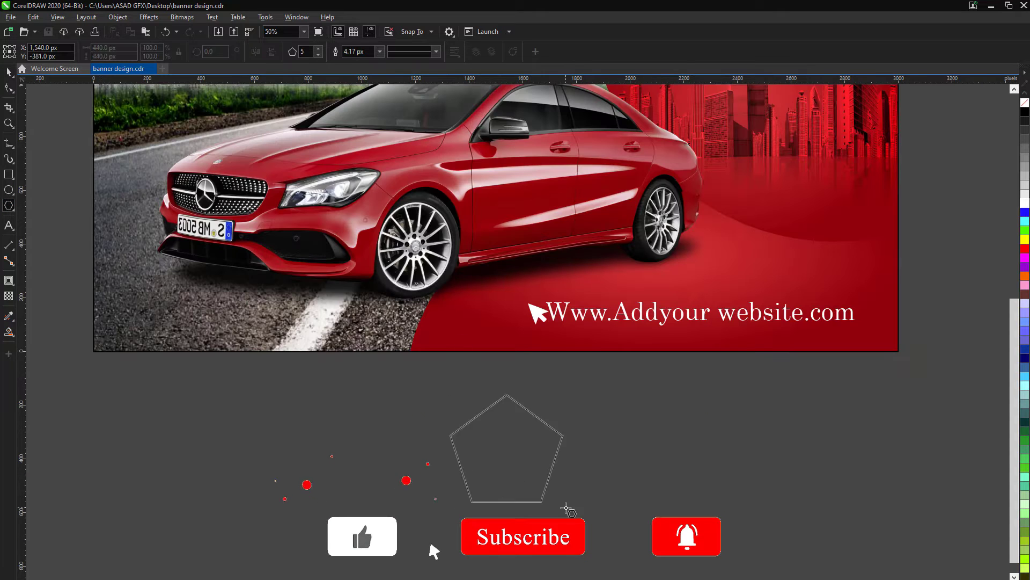
scroll(536, 405, down, 1)
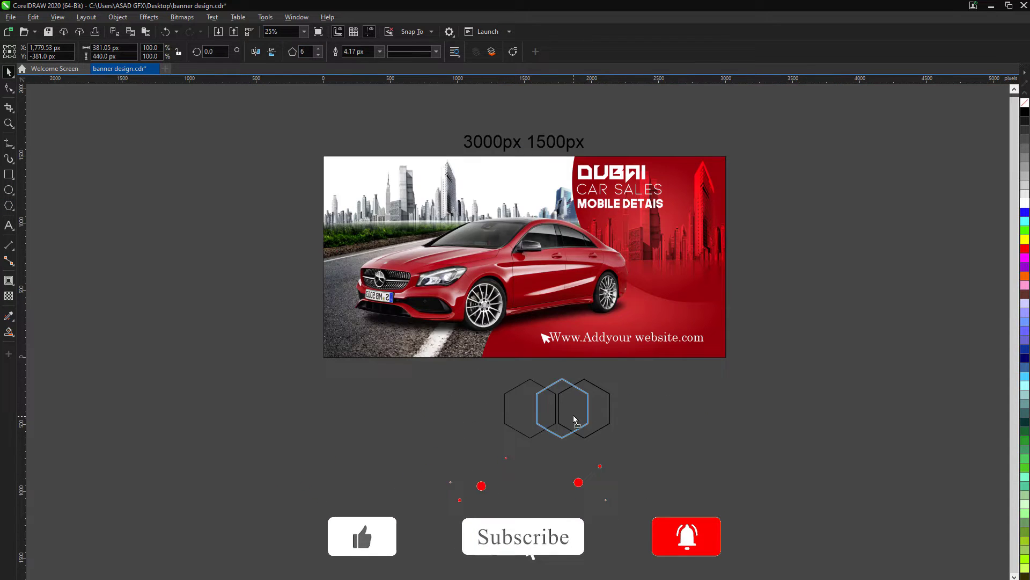
Fill all three overlapping hexagons with light grey.
click(604, 422)
drag(644, 494, 449, 414)
click(1025, 193)
click(555, 492)
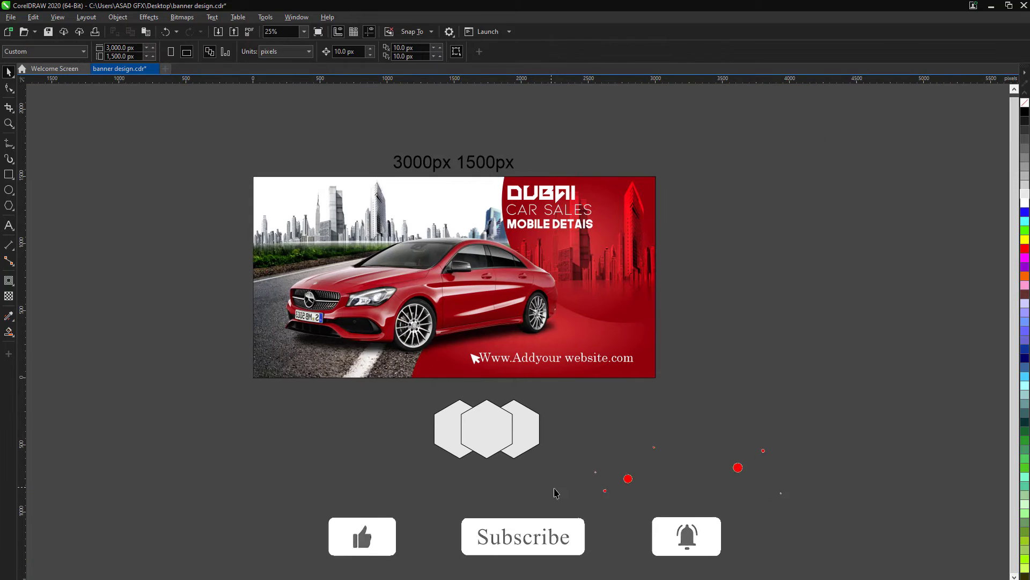
Paste the car-interior photo and enlarge it inside the hexagon.
key(ctrl+v)
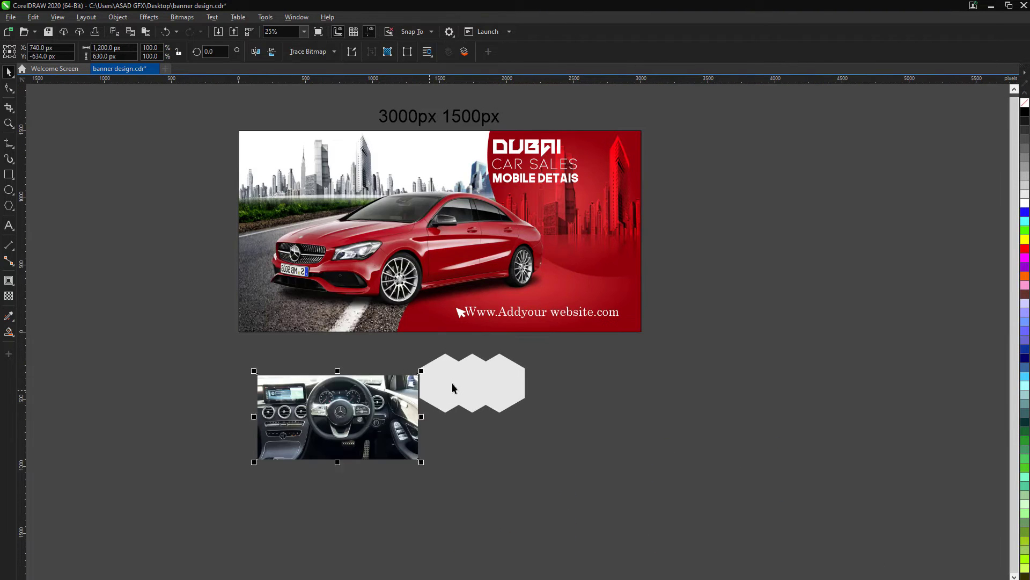
click(449, 494)
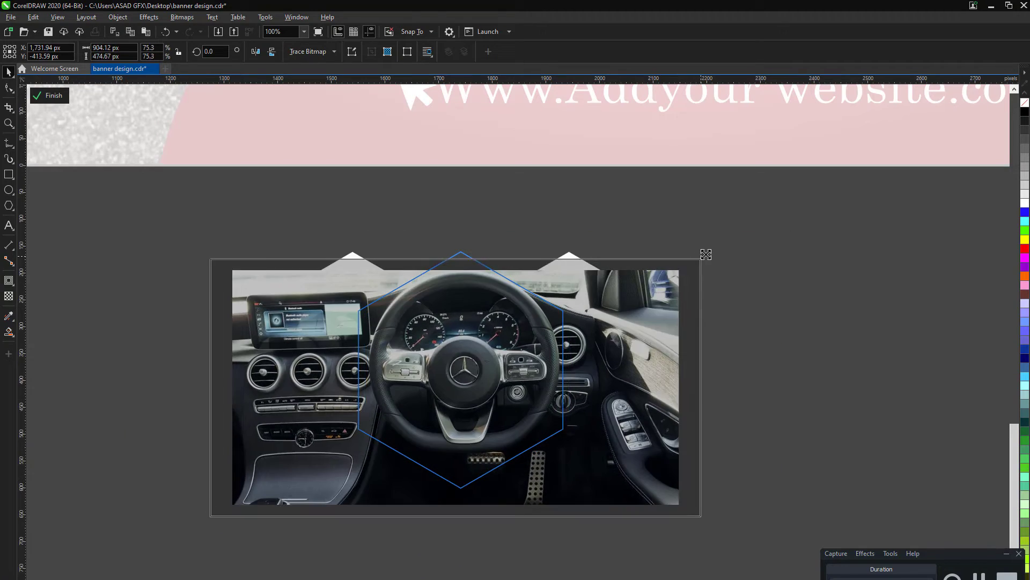
drag(227, 267, 193, 253)
scroll(562, 385, down, 2)
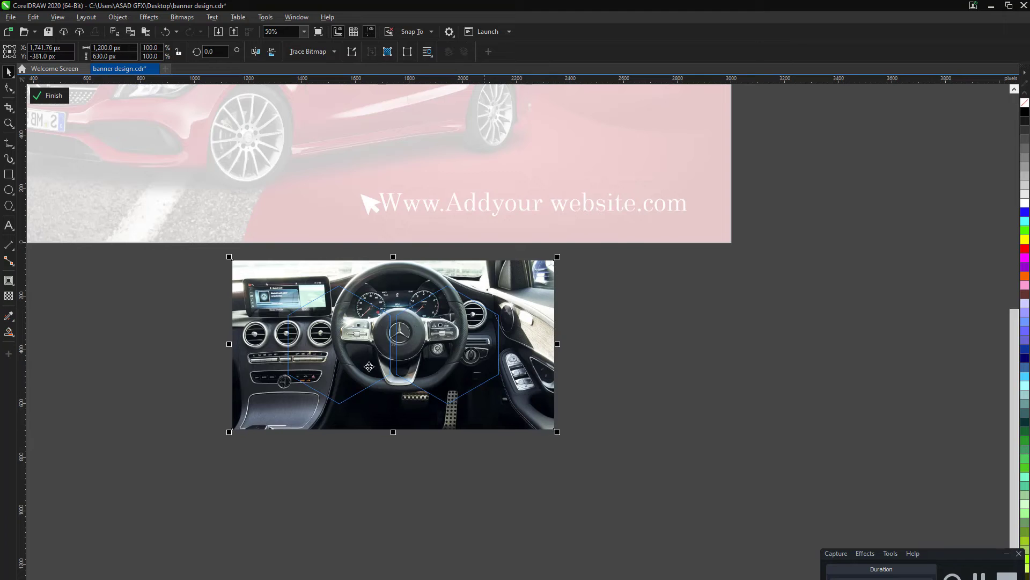
Shift the dashboard photo right within the right hexagon, then undo and redo recent edits.
ctrl+click(488, 373)
drag(567, 418, 649, 419)
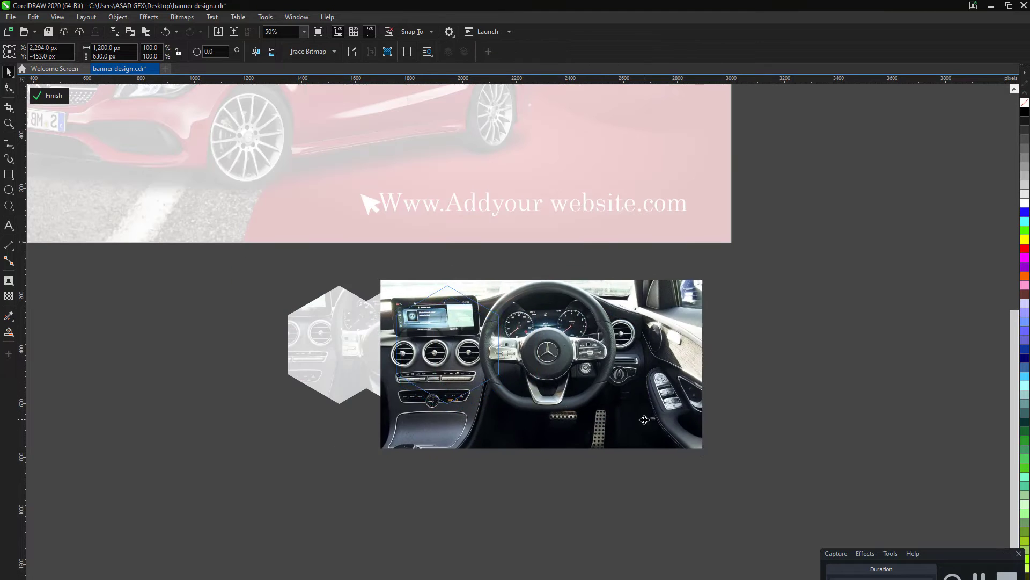
ctrl+click(404, 364)
key(ctrl+z)
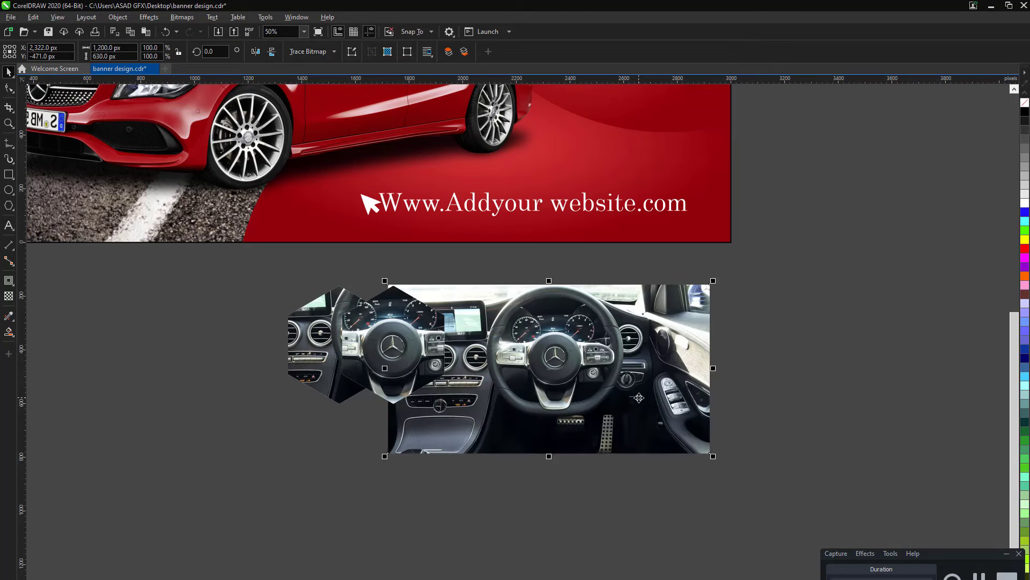
key(ctrl+z)
key(ctrl+shift+z)
key(F12)
Give the centre hexagon a white outline.
click(465, 275)
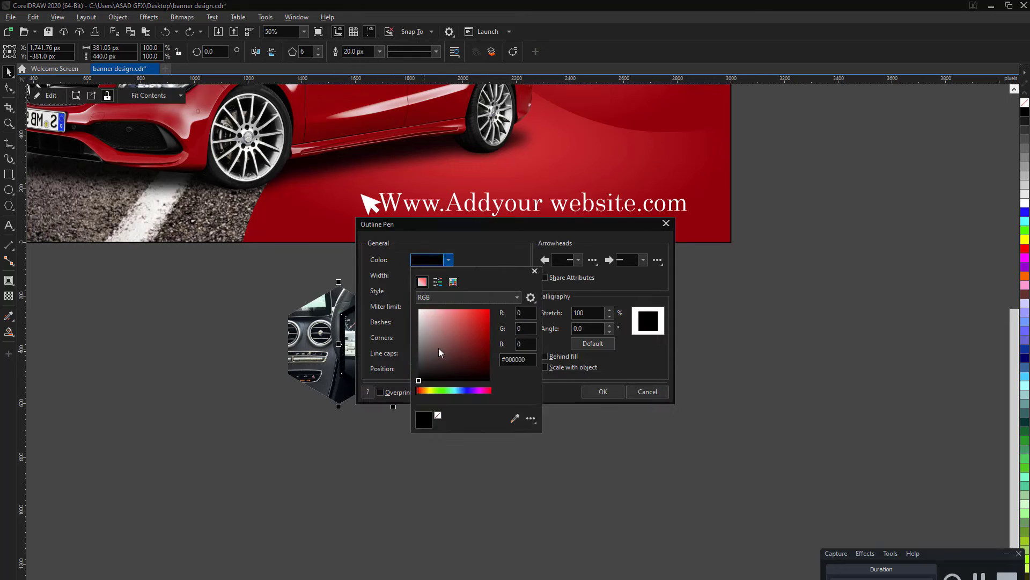
click(416, 293)
click(591, 389)
Give the left hexagon's outline rounded corners.
click(287, 363)
key(F12)
click(448, 275)
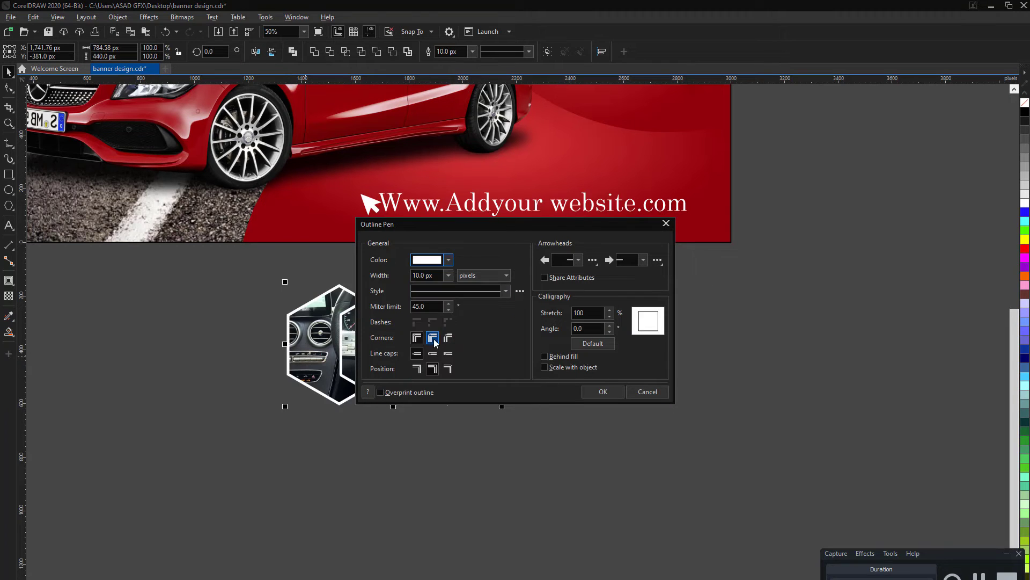
click(436, 344)
drag(511, 227, 736, 265)
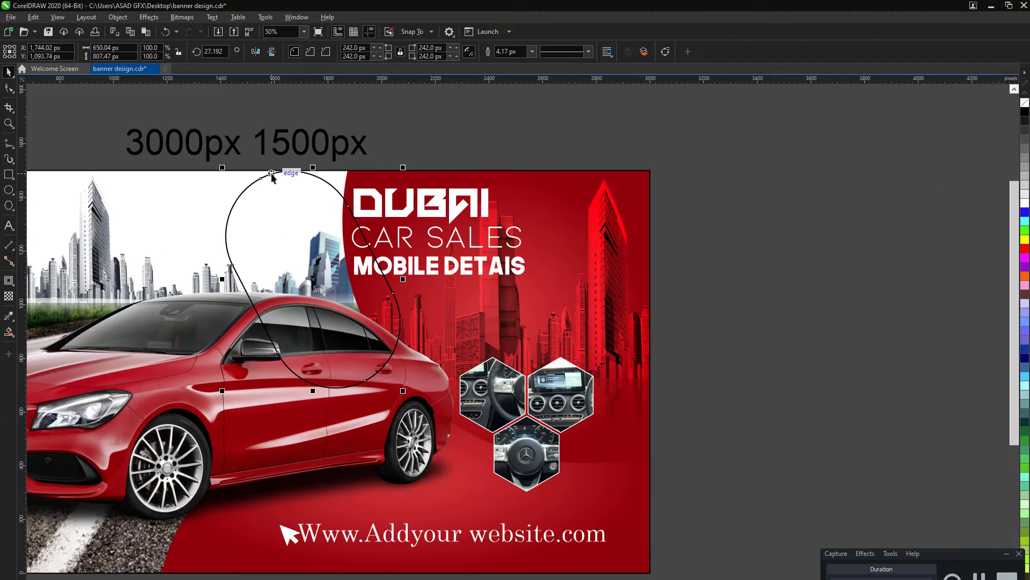
PowerClip the steering-wheel photo into the capsule and enlarge it to fill the frame.
click(429, 248)
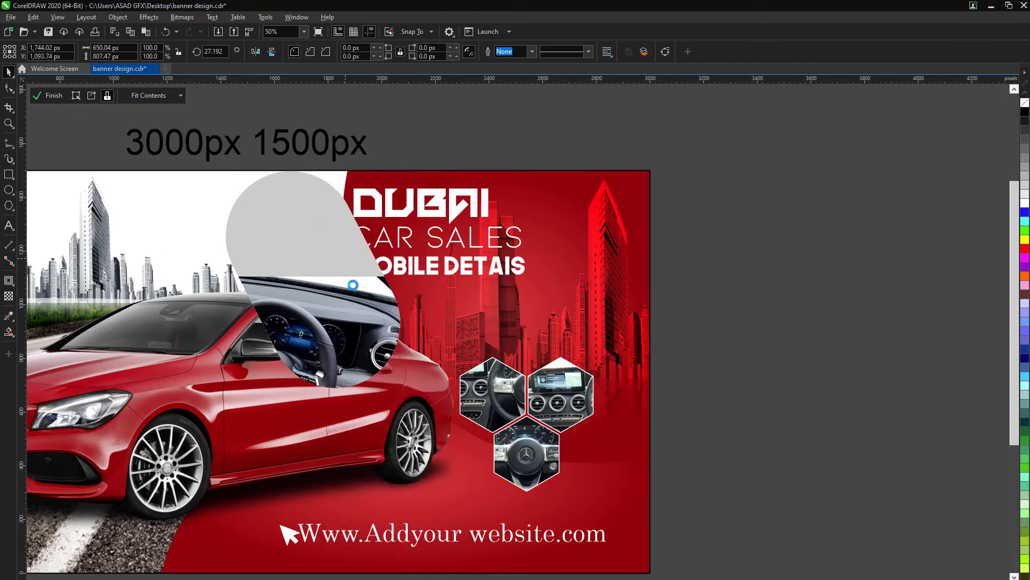
drag(457, 378, 487, 391)
click(48, 95)
click(9, 280)
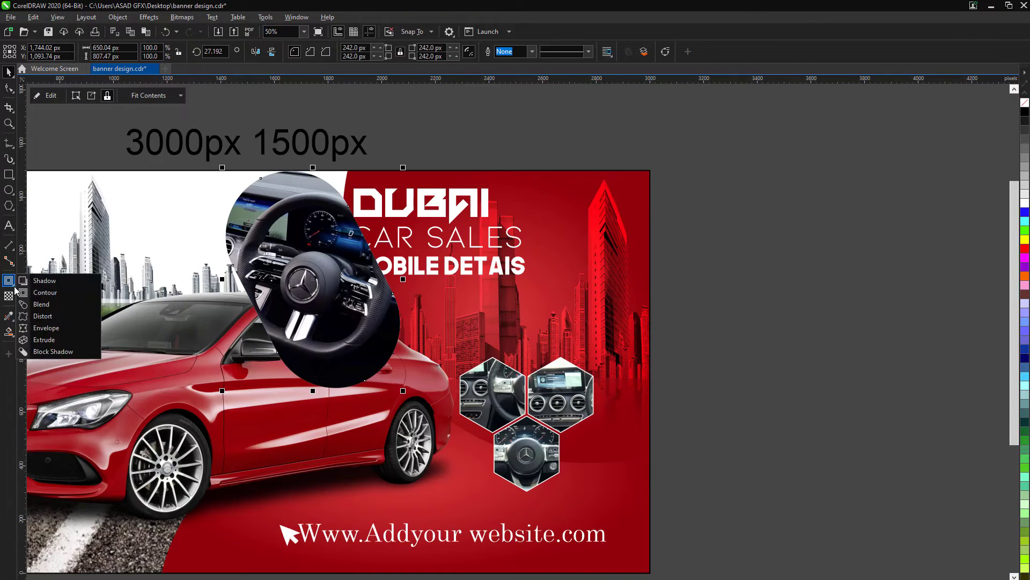
click(38, 288)
key(ctrl+z)
Give the capsule a grey 20 px outline in Outline Pen.
key(F11)
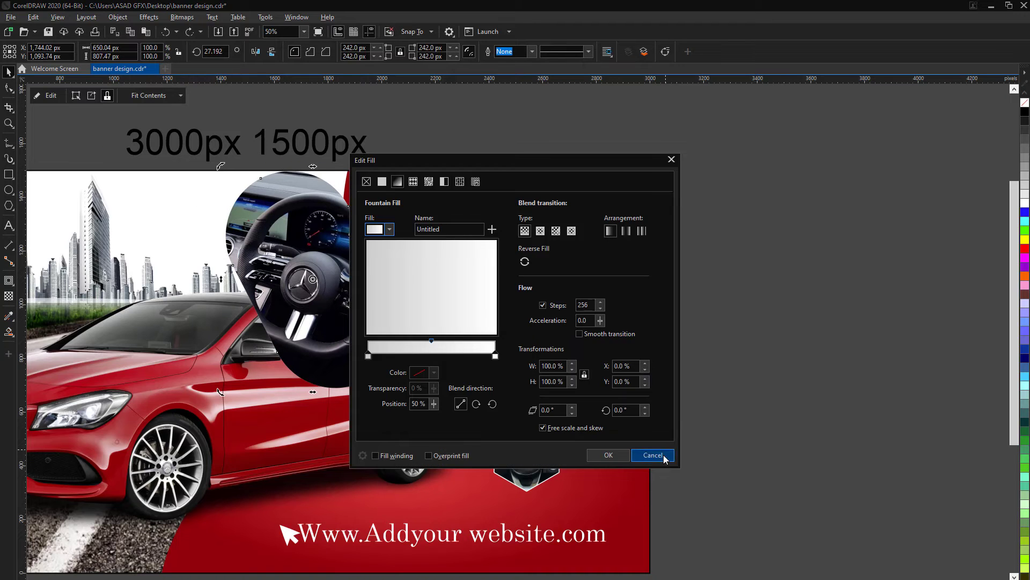
click(658, 519)
key(F12)
click(448, 259)
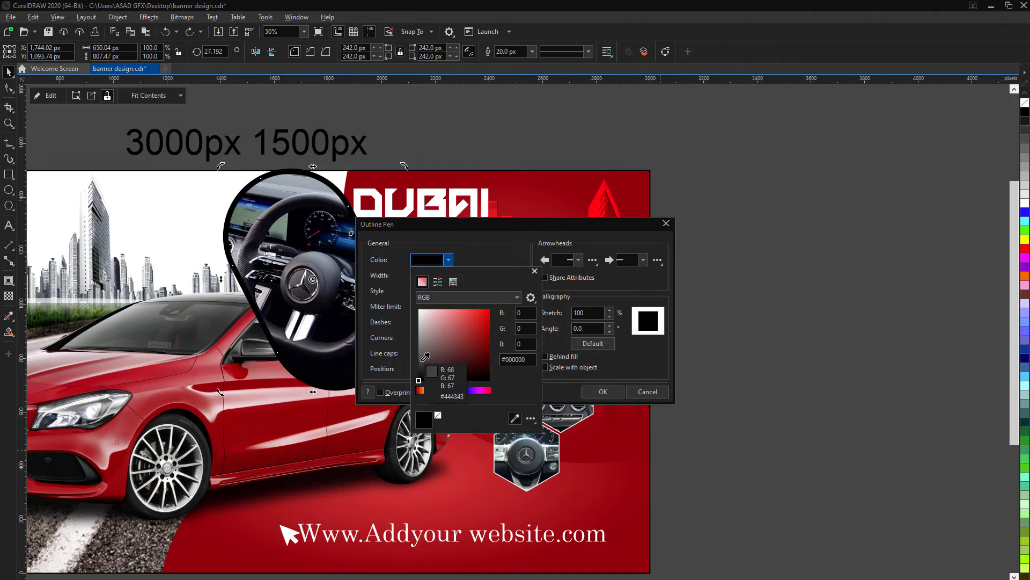
click(497, 265)
key(Return)
Move the capsule to the banner's top and bring the red background in front of it.
key(space)
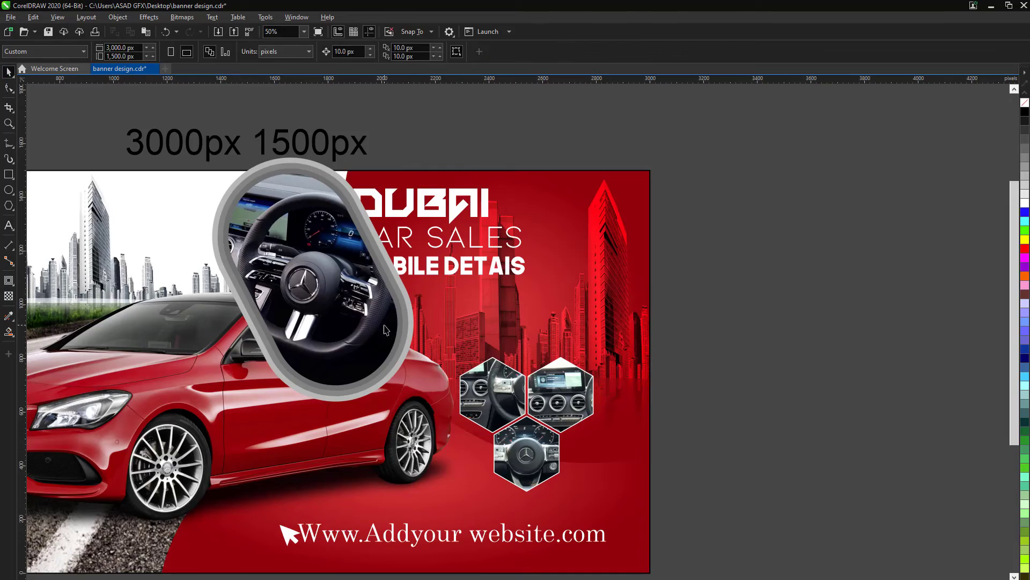
mouse_move(312, 279)
mouse_down()
mouse_move(451, 351)
mouse_move(424, 358)
mouse_move(447, 307)
mouse_up()
right_click(401, 231)
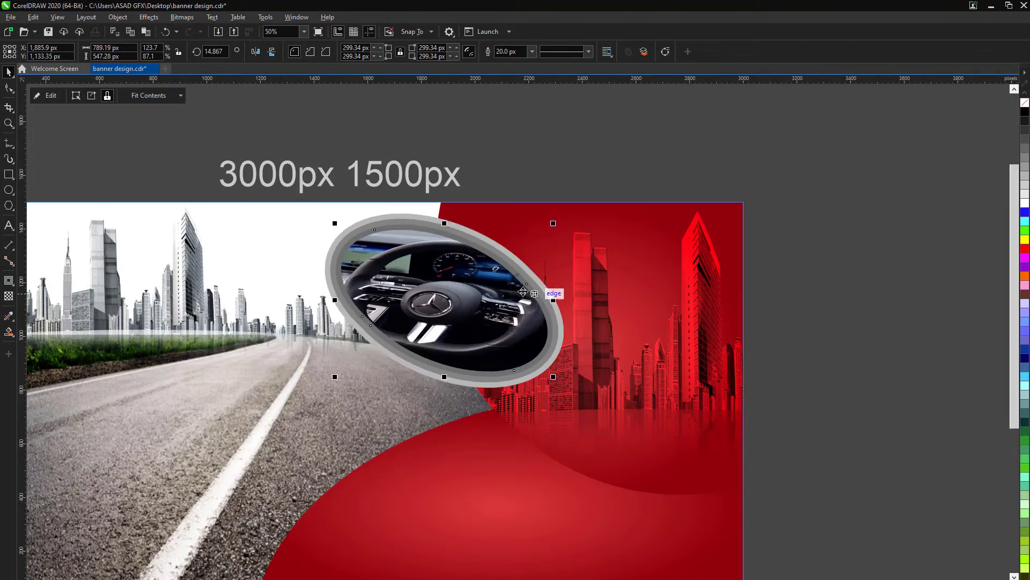
click(590, 472)
key(ctrl+Page_Up)
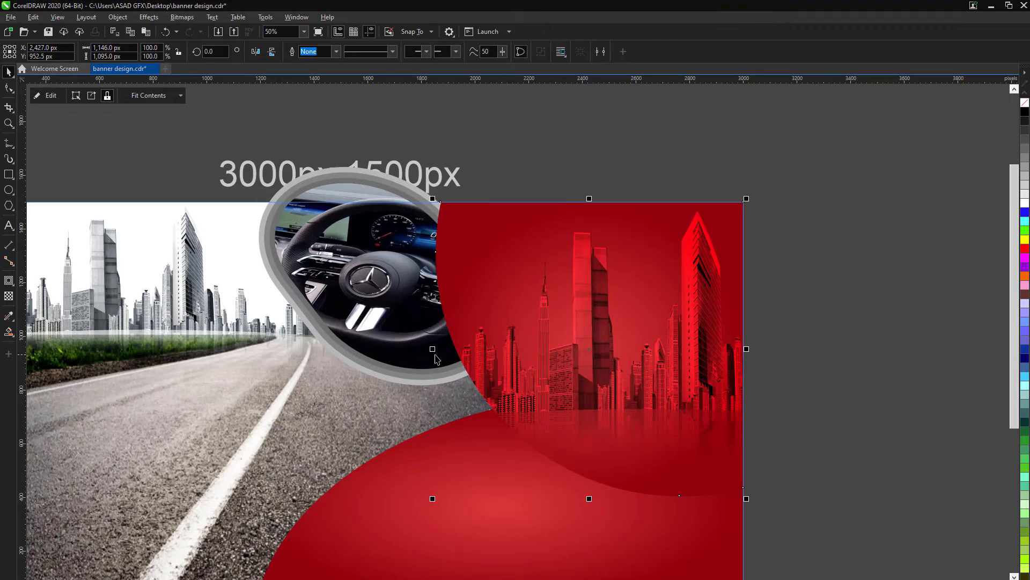
click(104, 110)
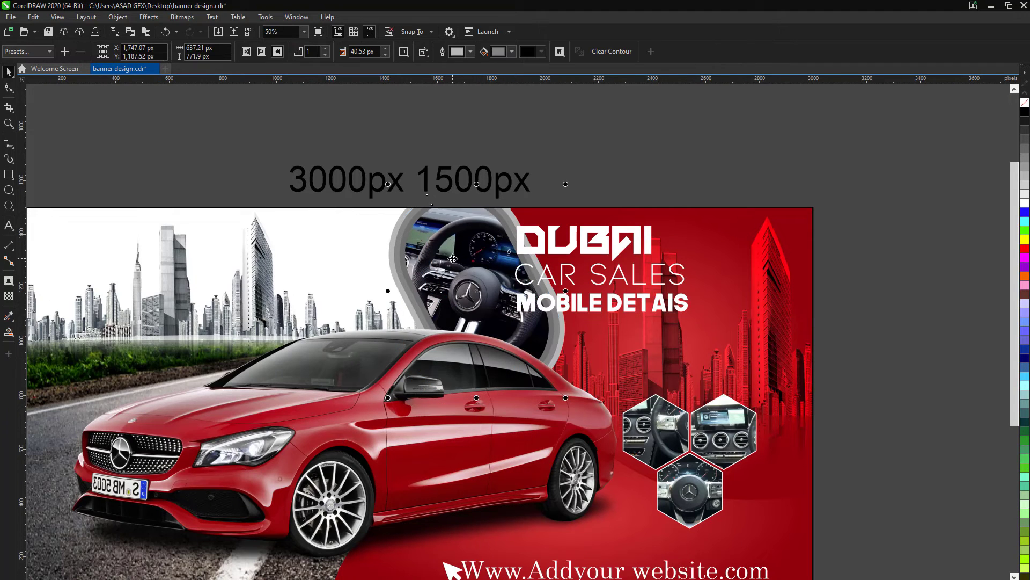
Nudge the steering-wheel capsule slightly right and down into place.
drag(453, 259, 457, 265)
right_click(448, 276)
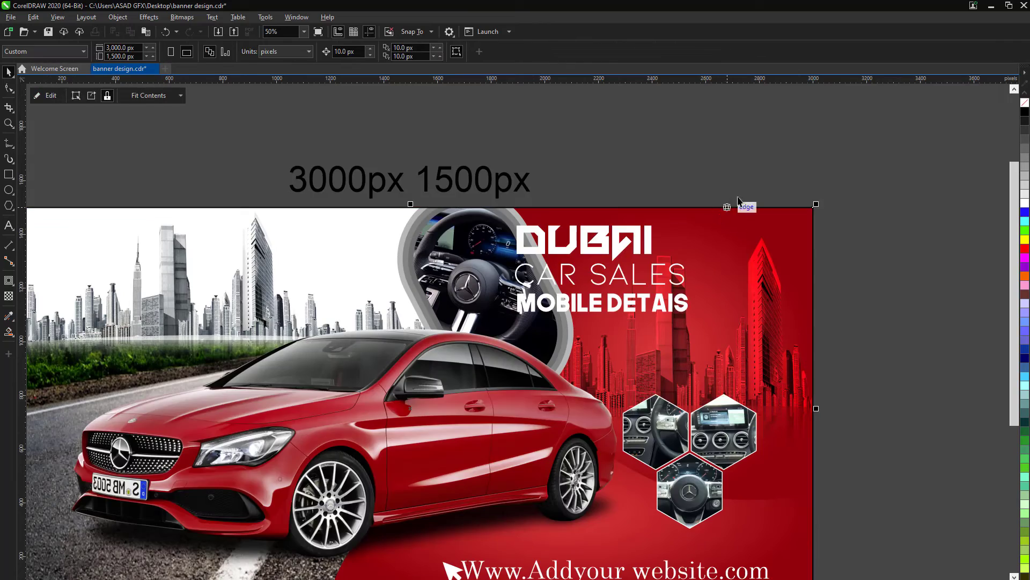
scroll(507, 263, down, 2)
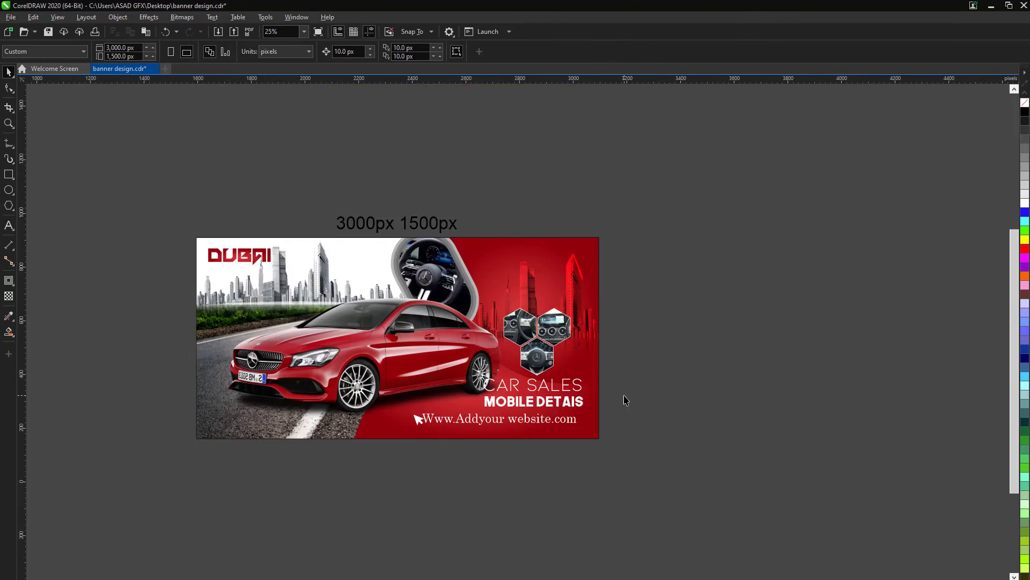
Scroll up and down the page to review the banner layout.
scroll(625, 400, up, 1)
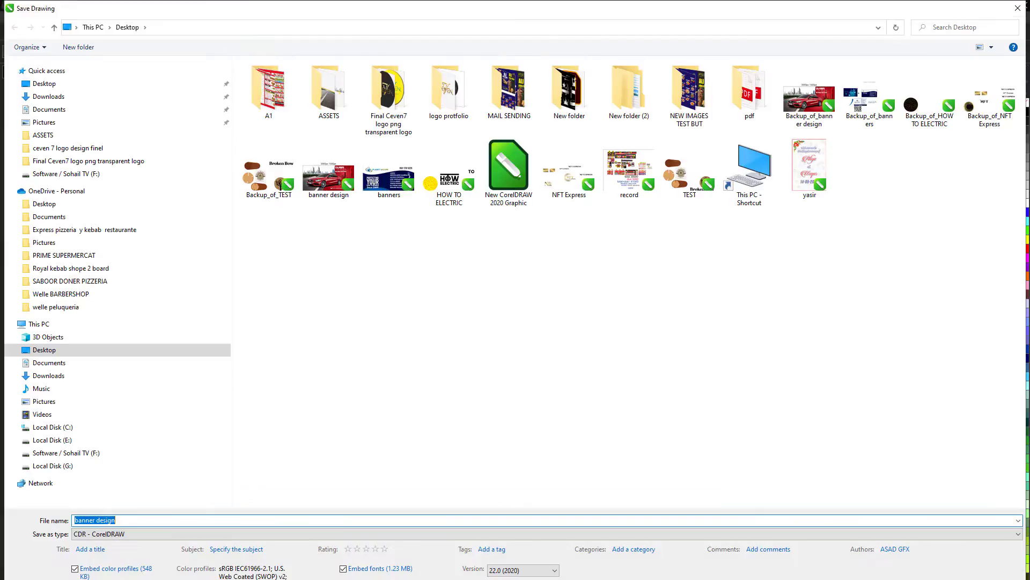
scroll(498, 397, up, 1)
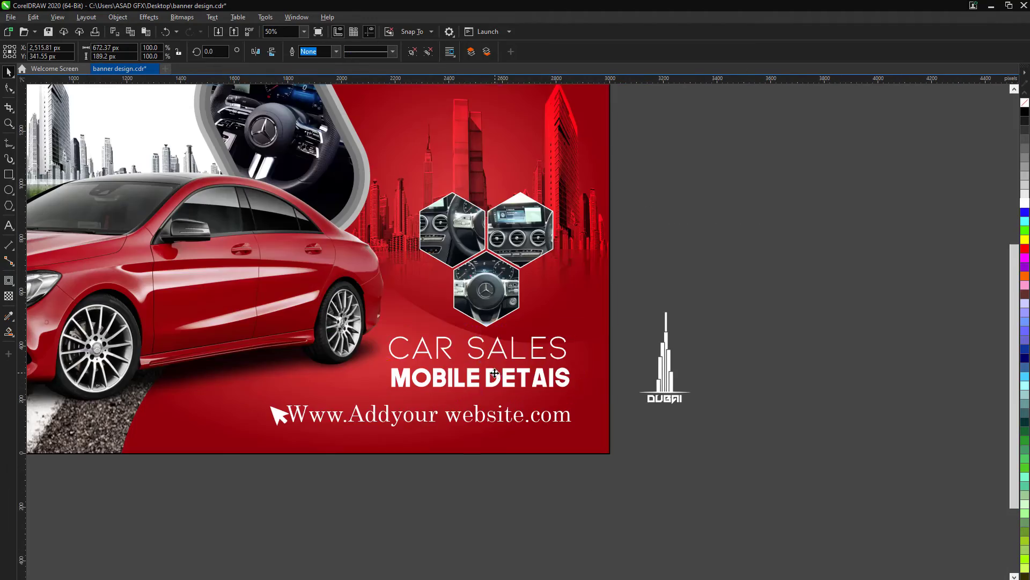
scroll(563, 388, up, 1)
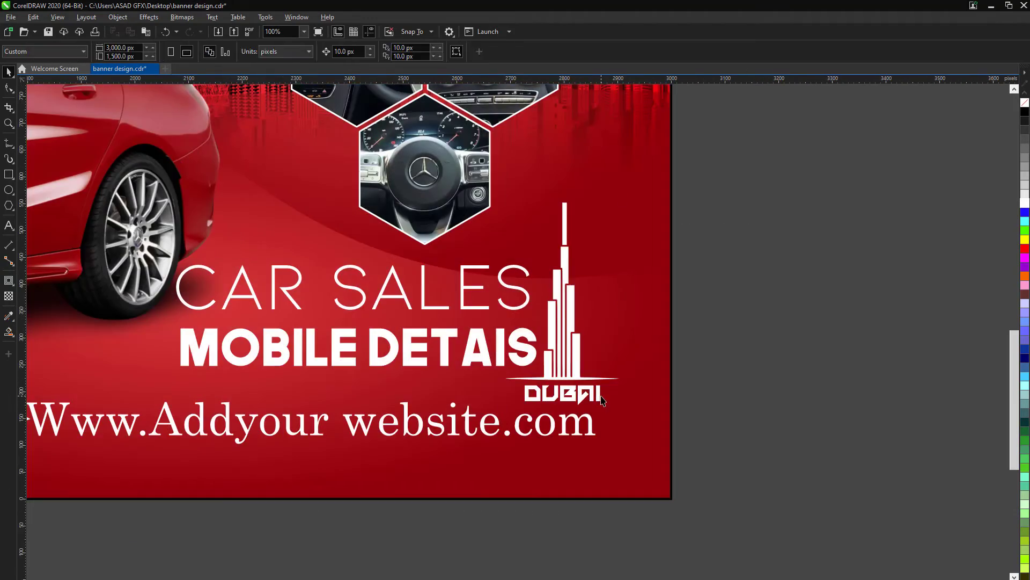
scroll(564, 387, down, 2)
scroll(609, 432, down, 1)
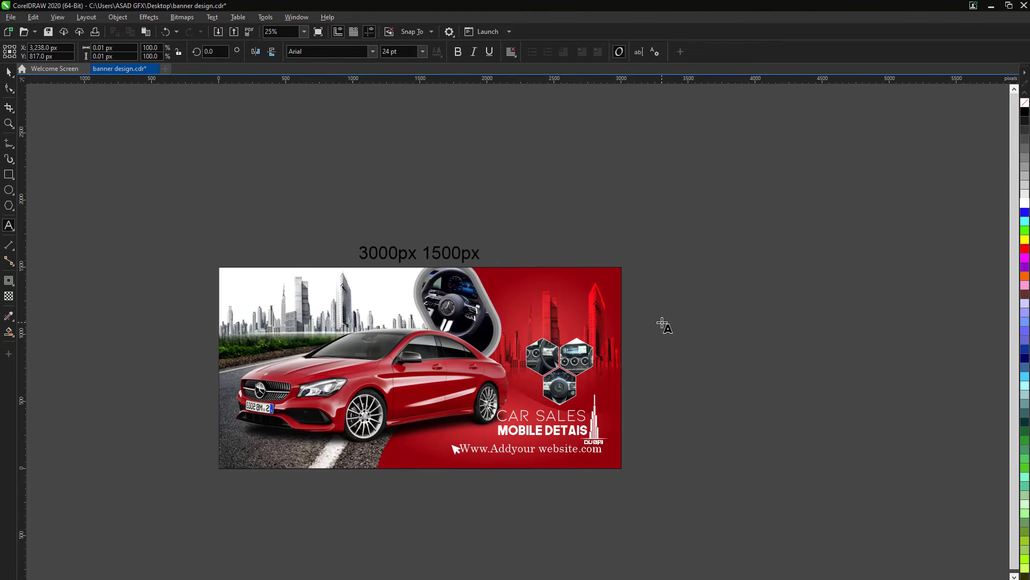
Type the AUTO CARS heading and set it in the PEPSI font.
scroll(662, 323, up, 1)
text(Auto Cars Dea)
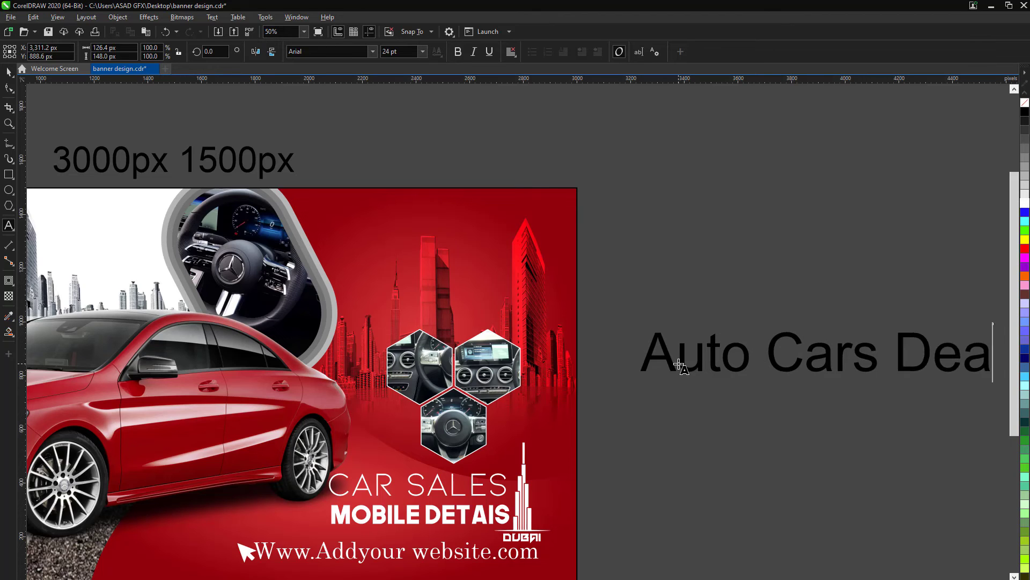
text(ler)
key(ctrl+a)
click(372, 51)
click(328, 155)
click(372, 51)
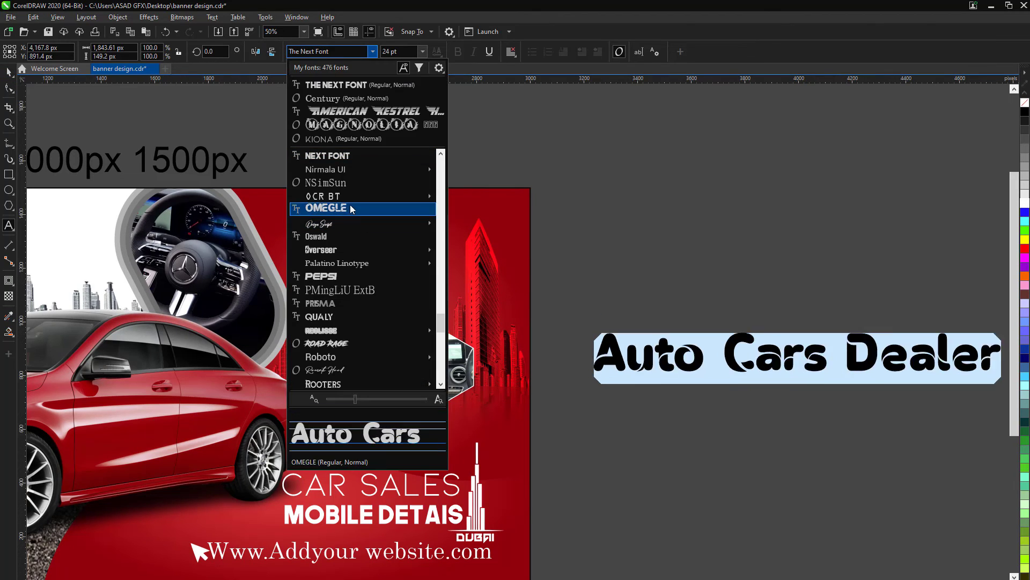
click(321, 276)
Place the AUTO CARS heading at the banner's top right and save the drawing.
scroll(725, 336, down, 1)
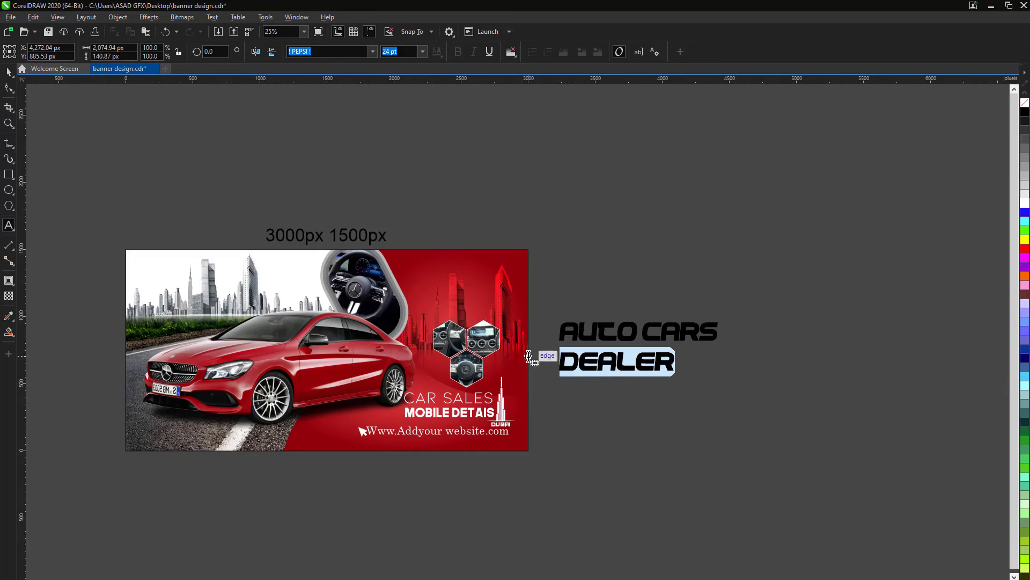
scroll(639, 335, up, 1)
mouse_move(639, 335)
mouse_down()
mouse_move(535, 306)
mouse_move(536, 265)
mouse_up()
scroll(799, 316, down, 1)
click(799, 315)
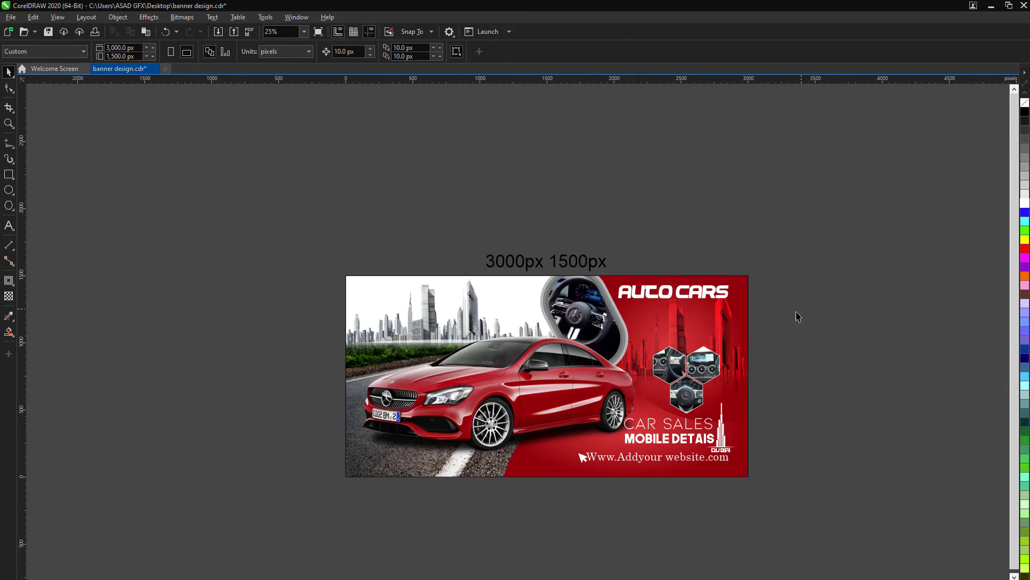
key(ctrl+shift+s)
key(Return)
right_click(686, 393)
click(485, 416)
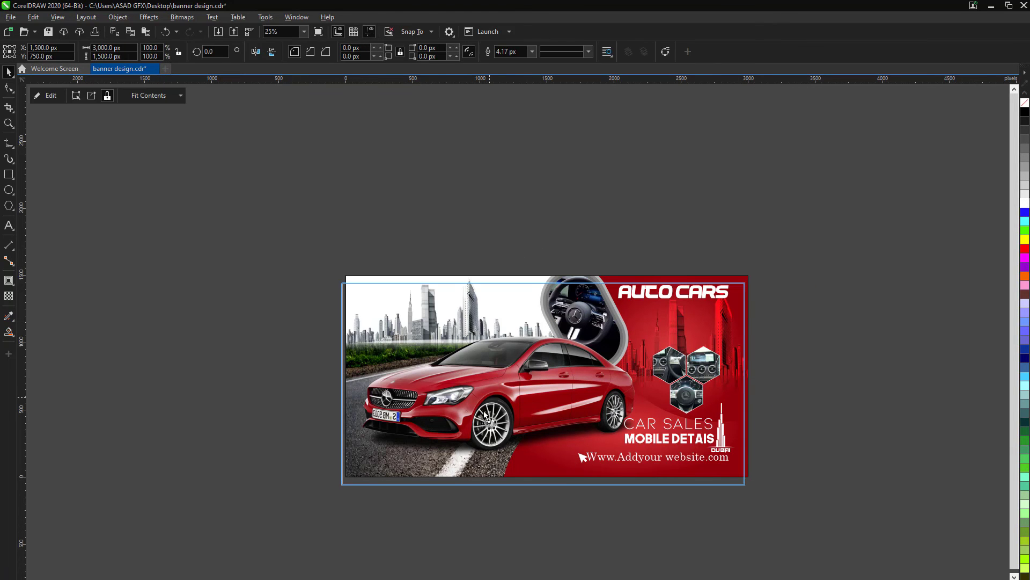
click(714, 524)
scroll(573, 432, up, 1)
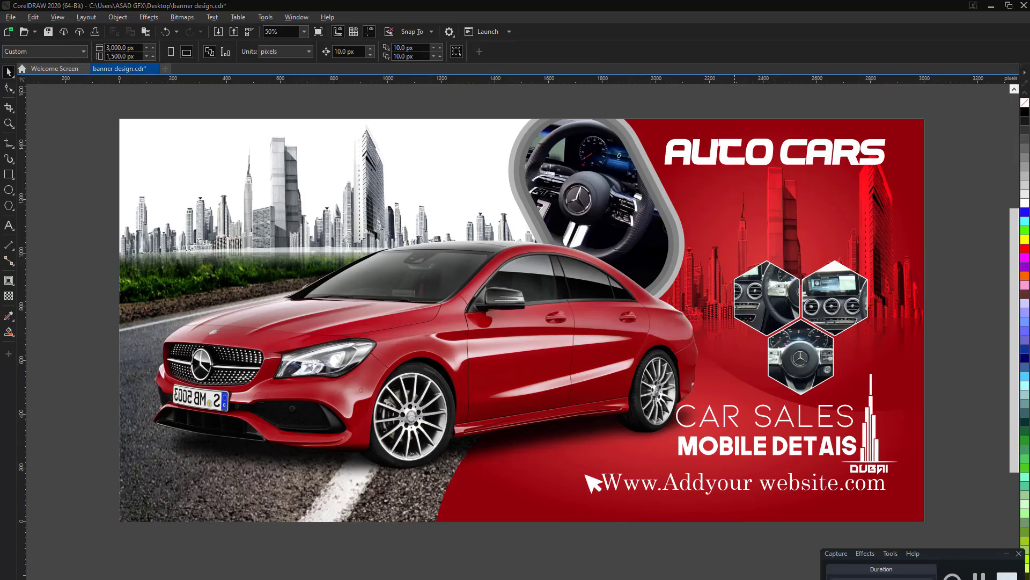